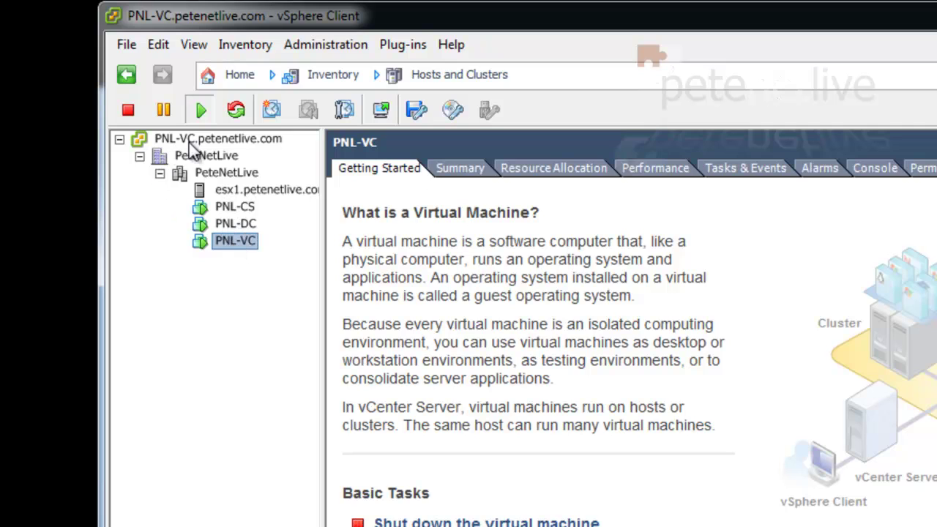
Select PNL-DC in the Hosts and Clusters tree to show its details
{"action": "left_click", "coordinate": [232, 224]}
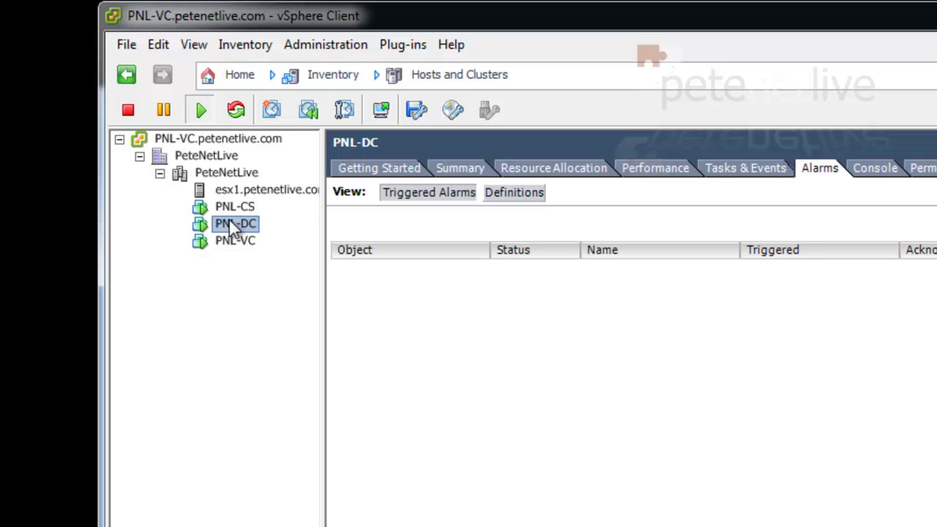
Open PNL-DC's console and launch dsa.msc (Active Directory Users and Computers) from the guest's Start search
{"action": "right_click", "coordinate": [233, 227]}
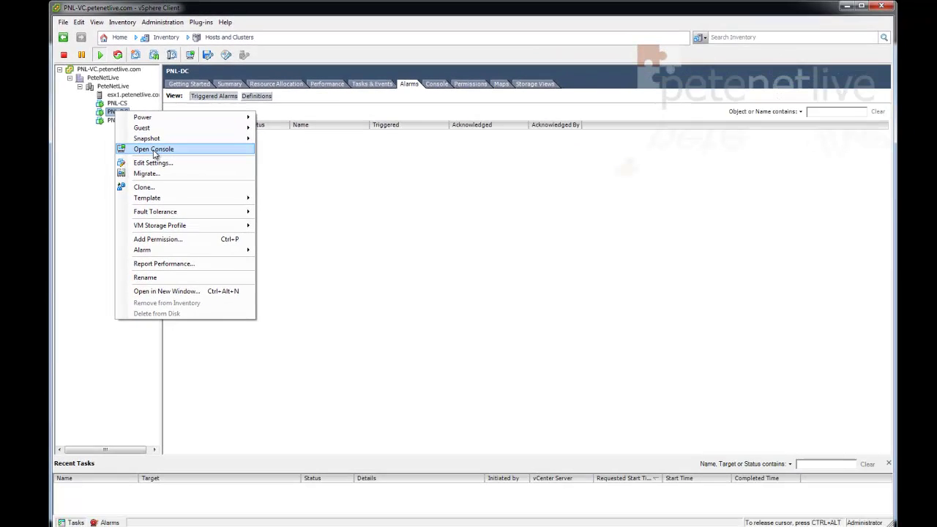
{"action": "left_click", "coordinate": [154, 150]}
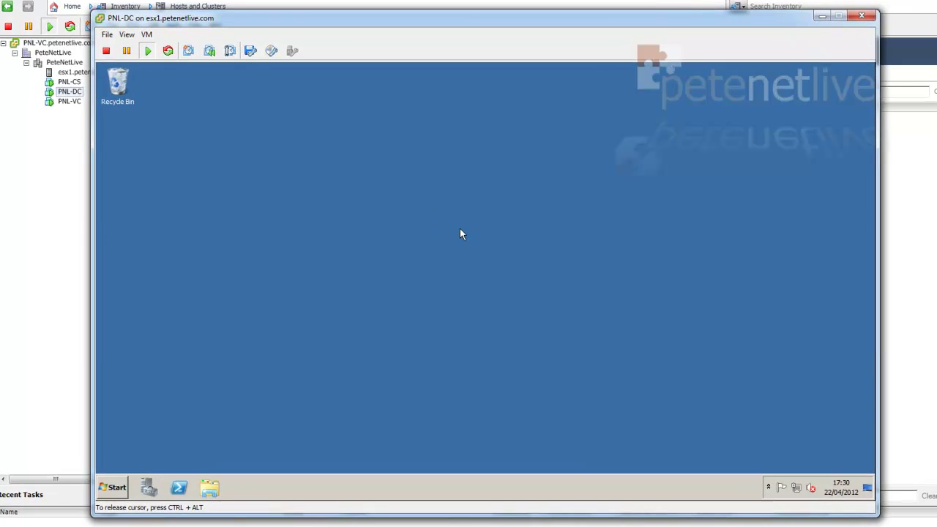
{"action": "left_click", "coordinate": [117, 484]}
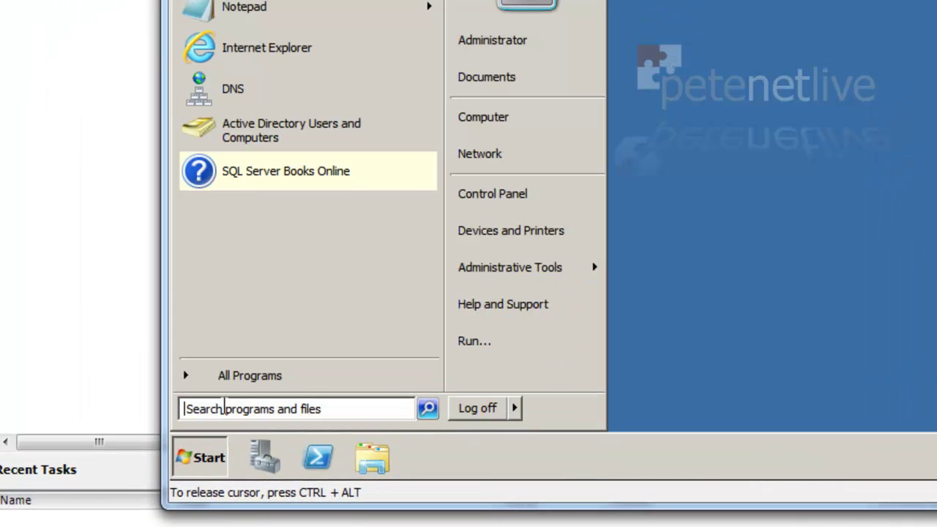
{"action": "left_click", "coordinate": [224, 407]}
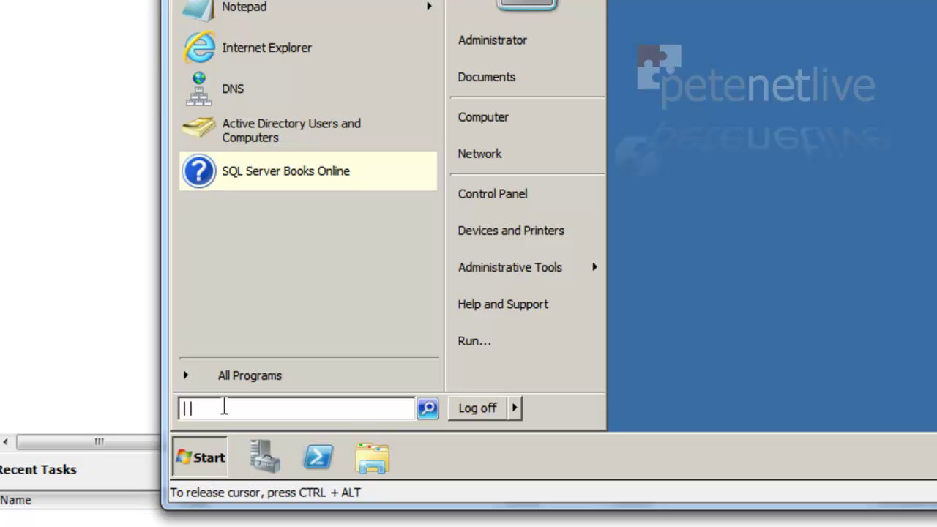
{"action": "type", "text": "dsa.msc"}
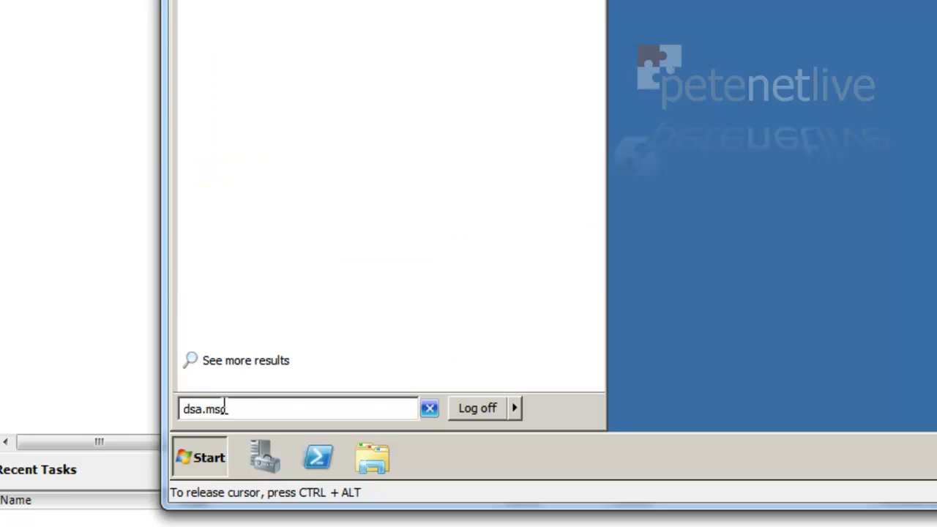
{"action": "key", "text": "Return"}
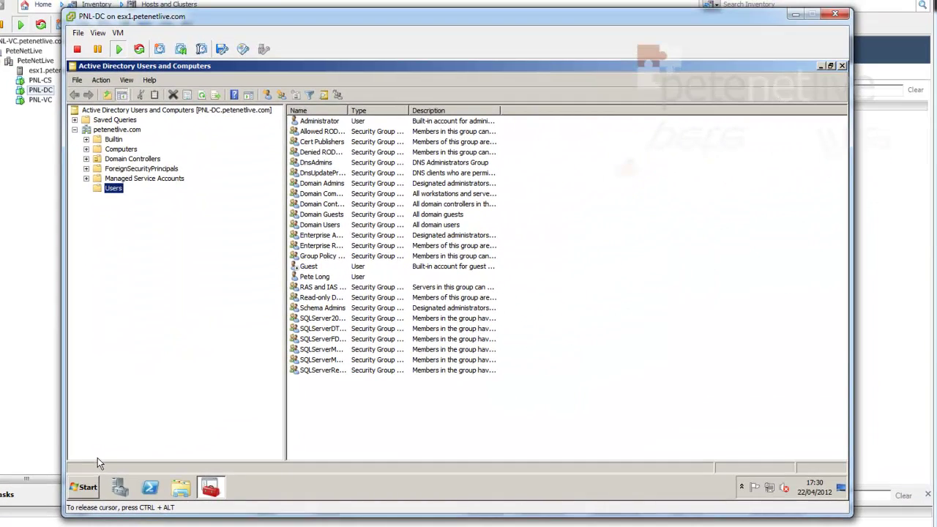
Create a ViewComputers organizational unit directly under petenetlive.com
{"action": "right_click", "coordinate": [106, 132]}
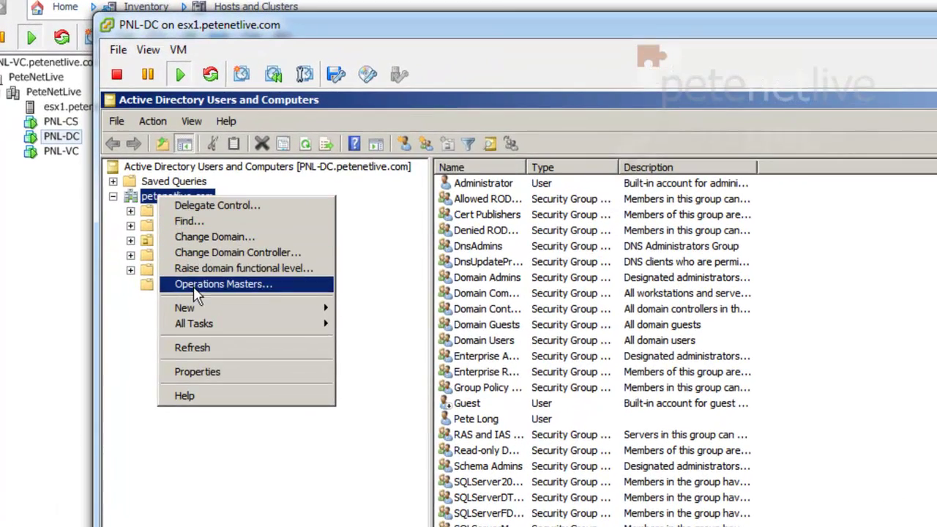
{"action": "mouse_move", "coordinate": [319, 309]}
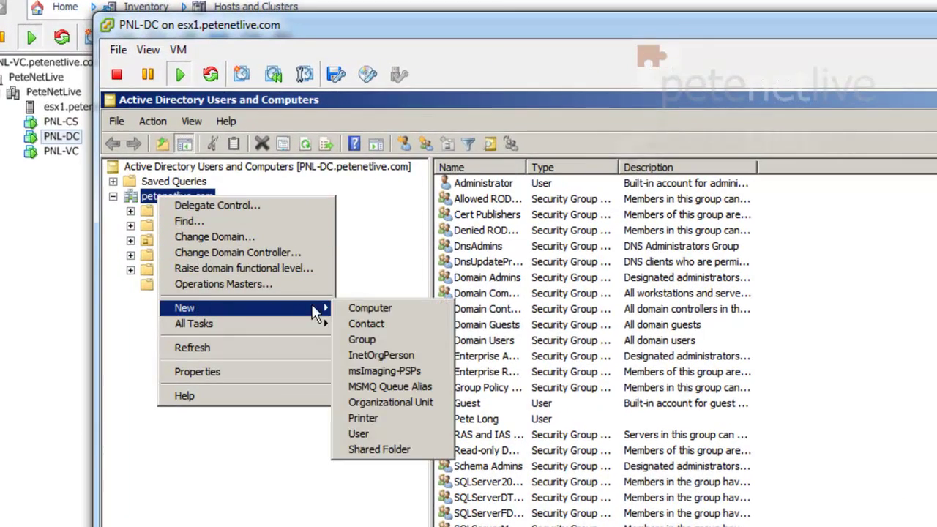
{"action": "left_click", "coordinate": [376, 407]}
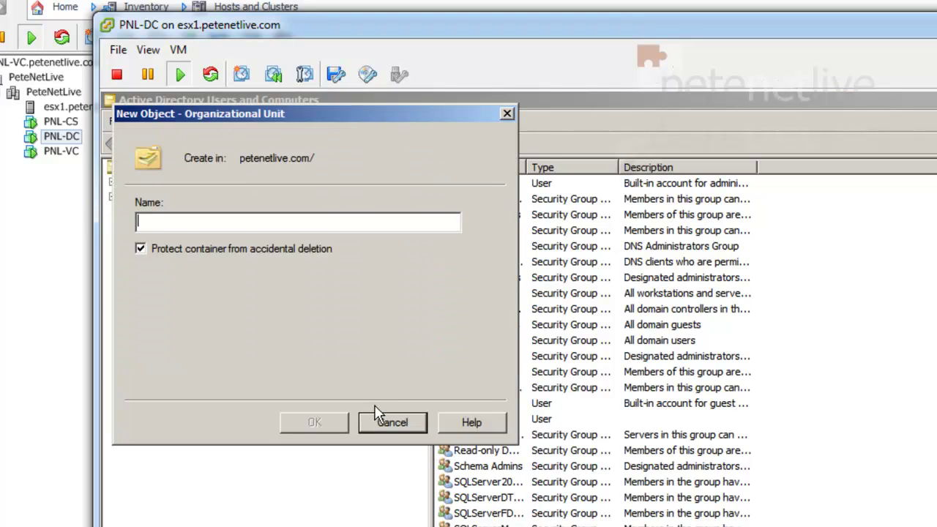
{"action": "type", "text": "ViewCo"}
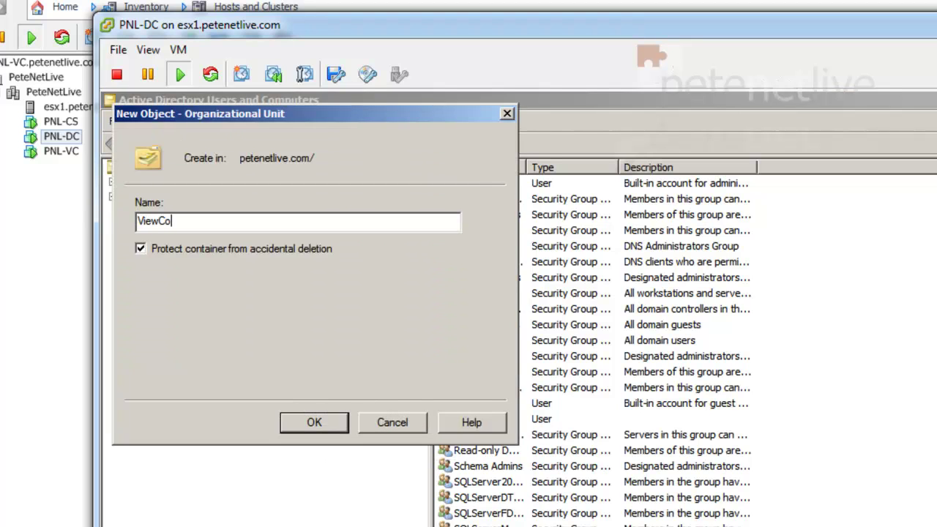
{"action": "type", "text": "mputers"}
{"action": "left_click", "coordinate": [303, 422]}
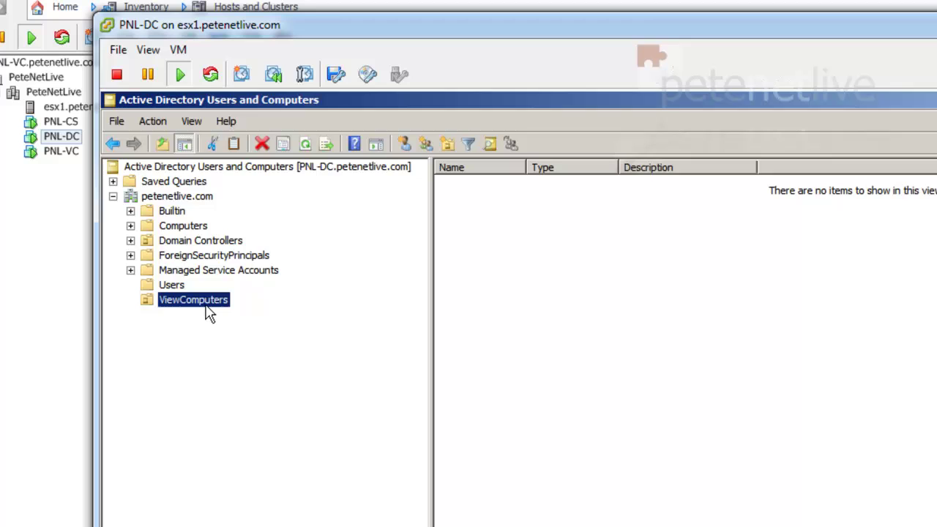
Create a LinkedClones organizational unit inside ViewComputers
{"action": "right_click", "coordinate": [203, 305]}
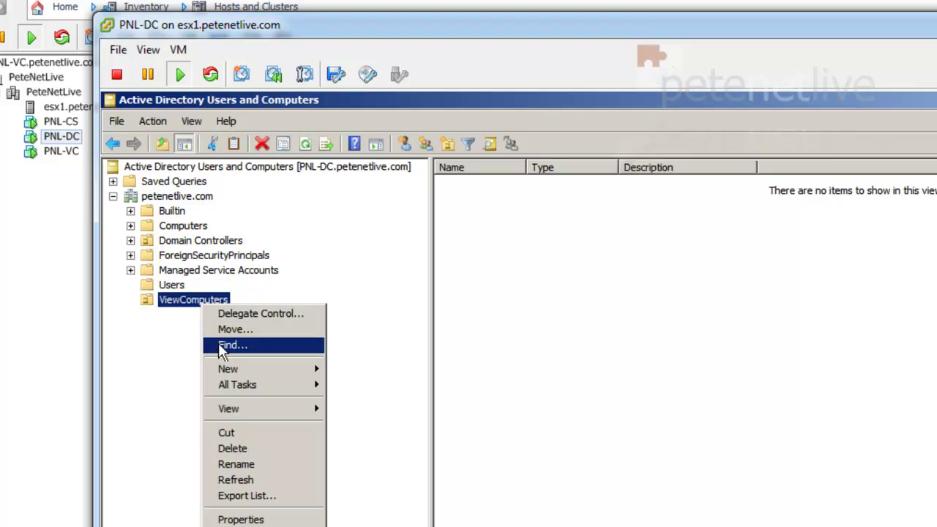
{"action": "mouse_move", "coordinate": [223, 368]}
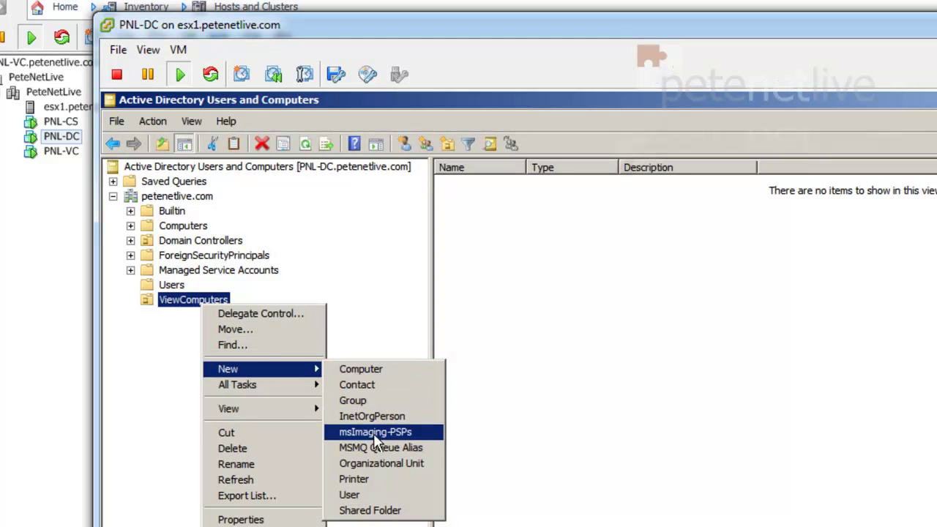
{"action": "left_click", "coordinate": [383, 463]}
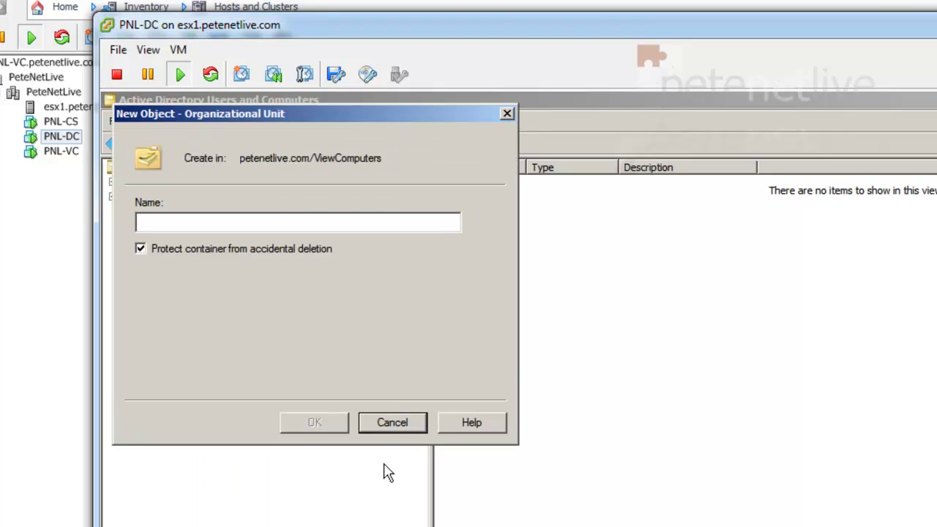
{"action": "type", "text": "Linked"}
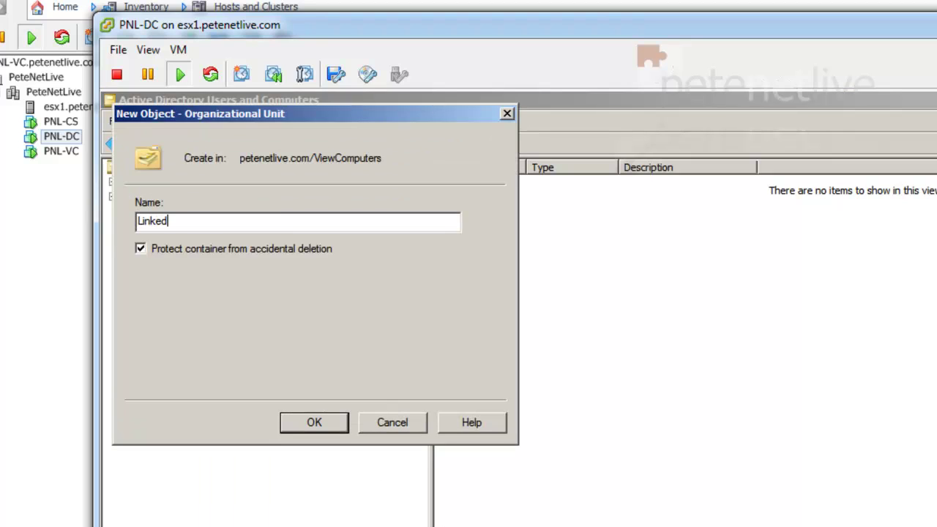
{"action": "type", "text": "Clones"}
{"action": "left_click", "coordinate": [331, 422]}
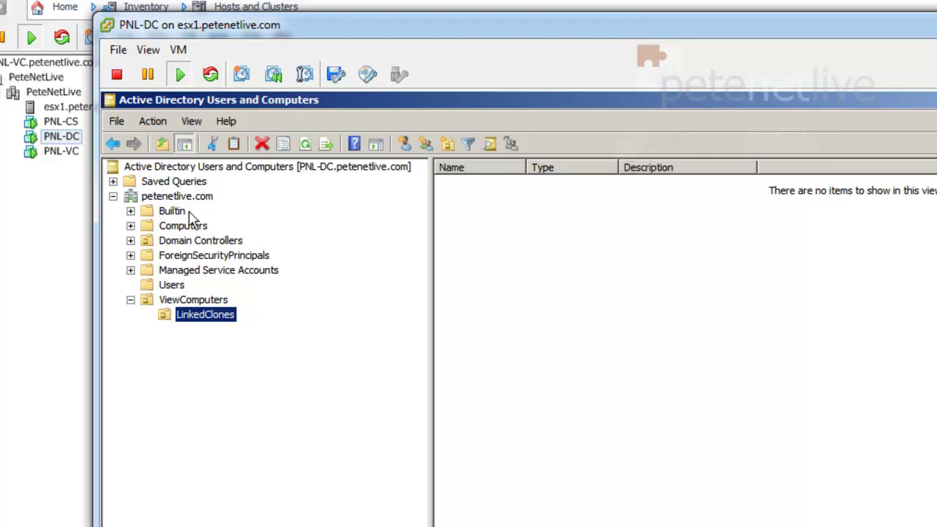
Create a ViewUsers group in the Users container
{"action": "left_click", "coordinate": [173, 289]}
{"action": "right_click", "coordinate": [174, 290]}
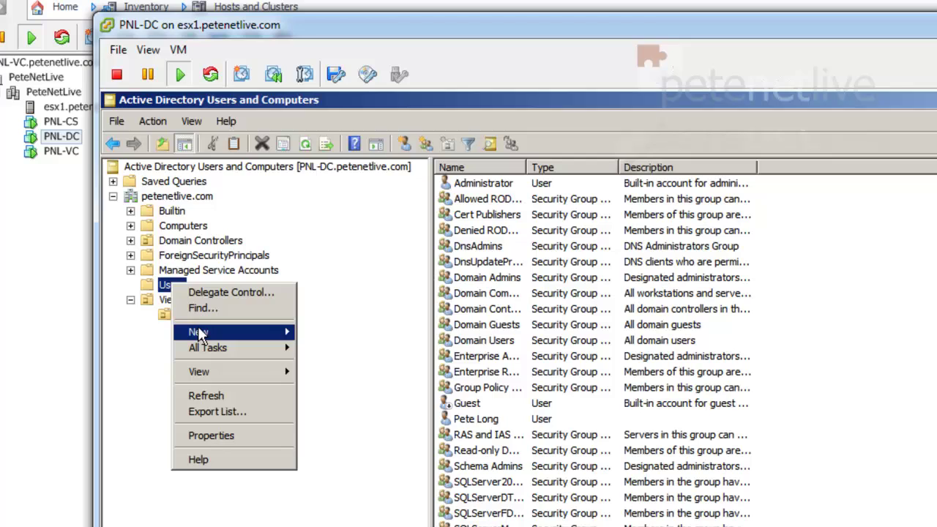
{"action": "mouse_move", "coordinate": [198, 331]}
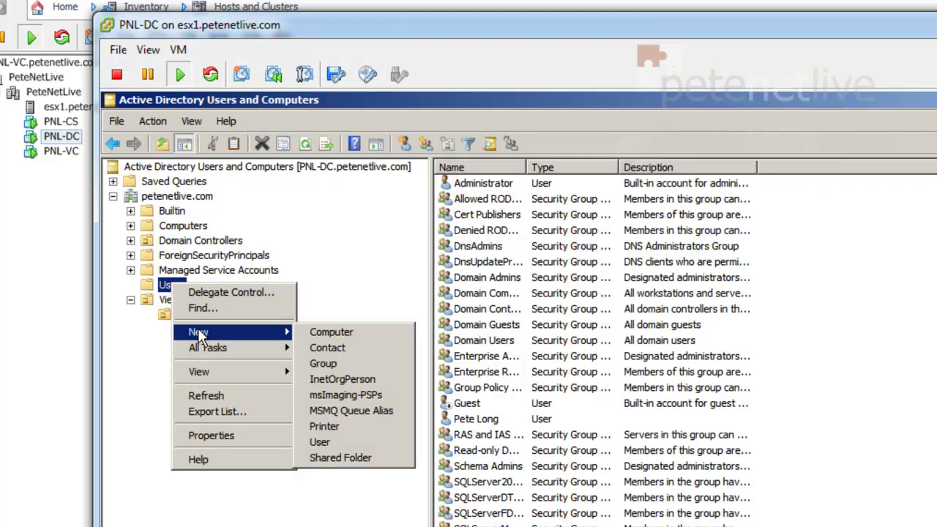
{"action": "left_click", "coordinate": [365, 363]}
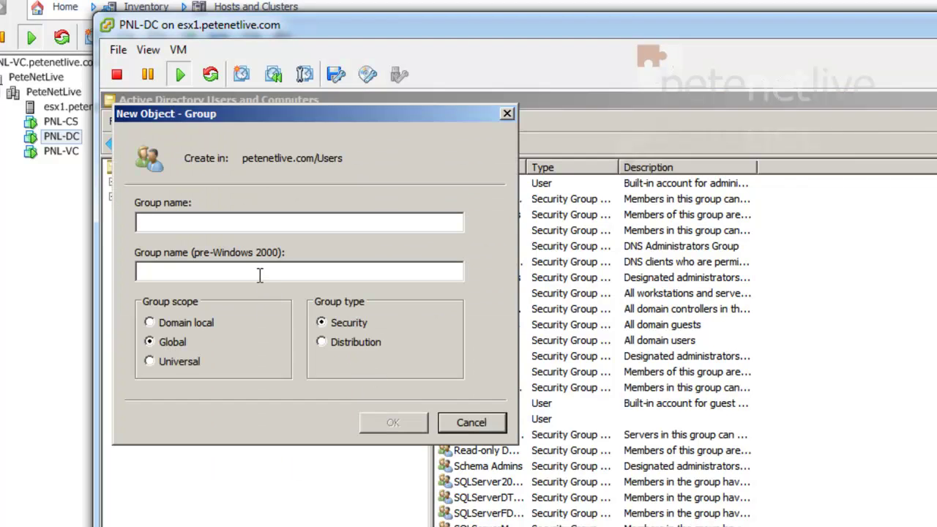
{"action": "type", "text": "View"}
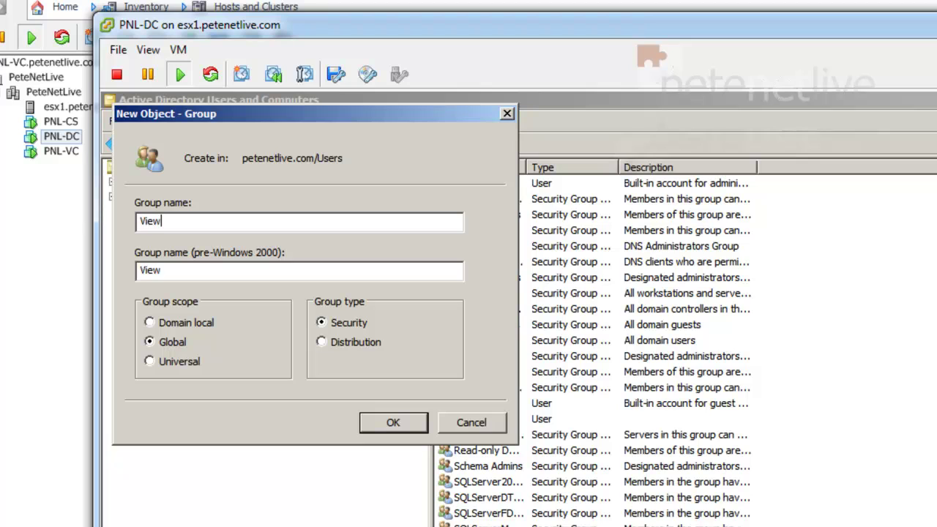
{"action": "type", "text": "Users"}
{"action": "left_click", "coordinate": [380, 424]}
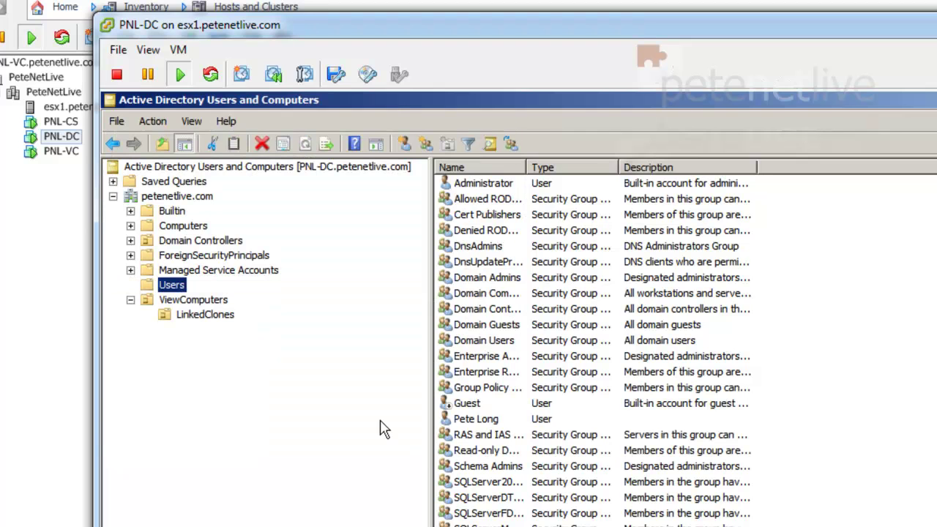
Start a second new group in Users named ViewAdministrator
{"action": "right_click", "coordinate": [176, 287]}
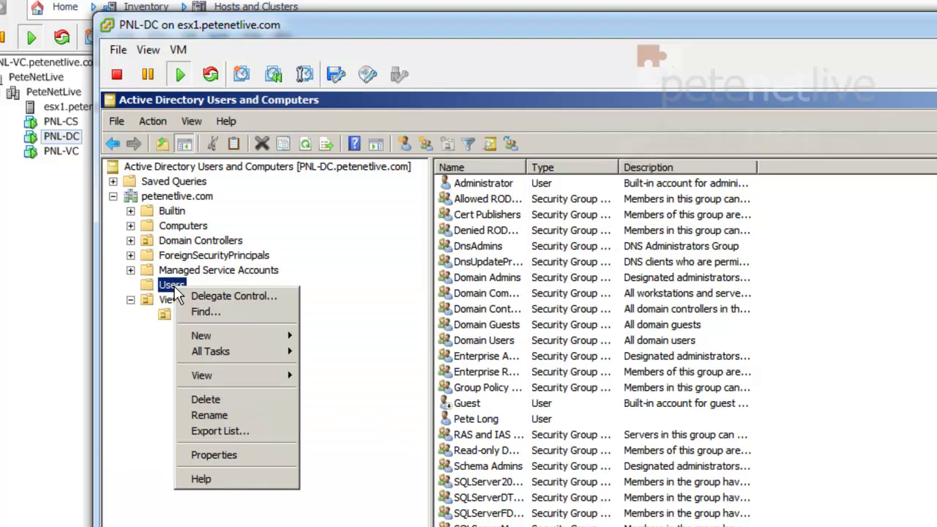
{"action": "mouse_move", "coordinate": [222, 334]}
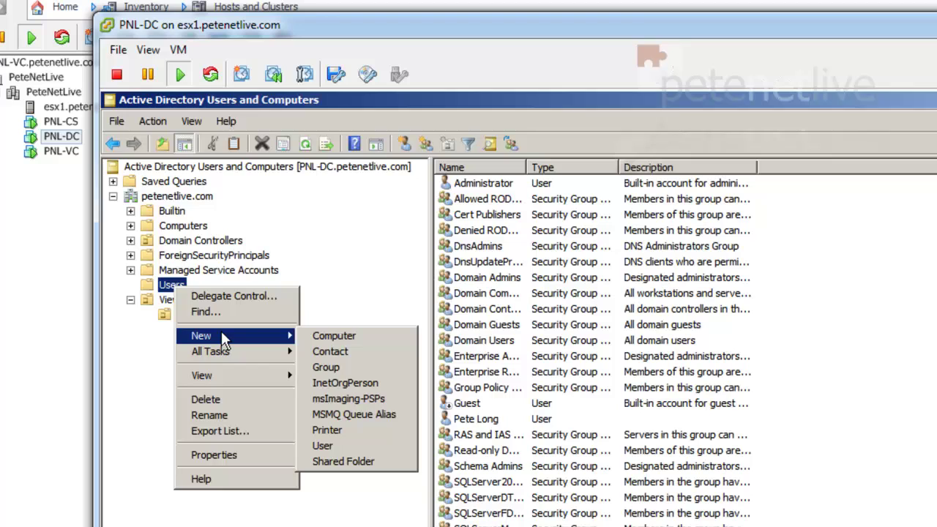
{"action": "left_click", "coordinate": [325, 367]}
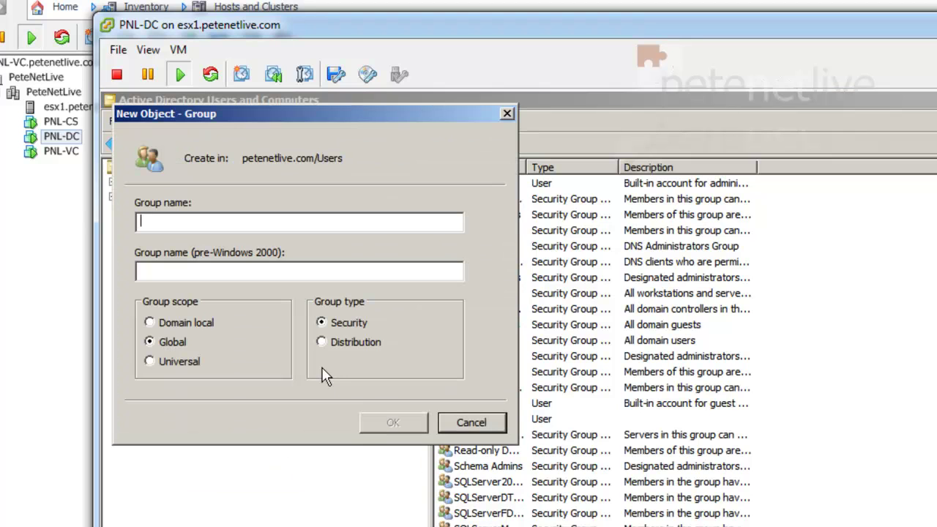
{"action": "type", "text": "Vie"}
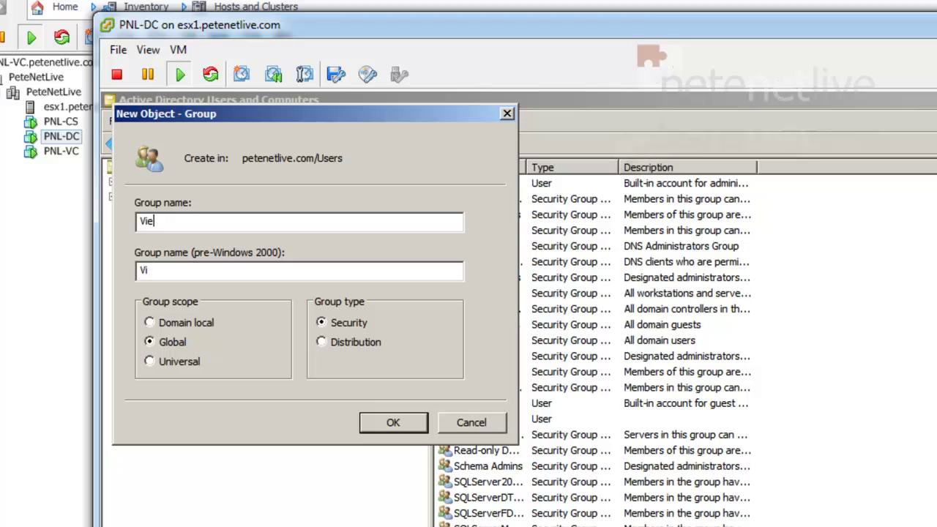
{"action": "type", "text": "wAdministrators"}
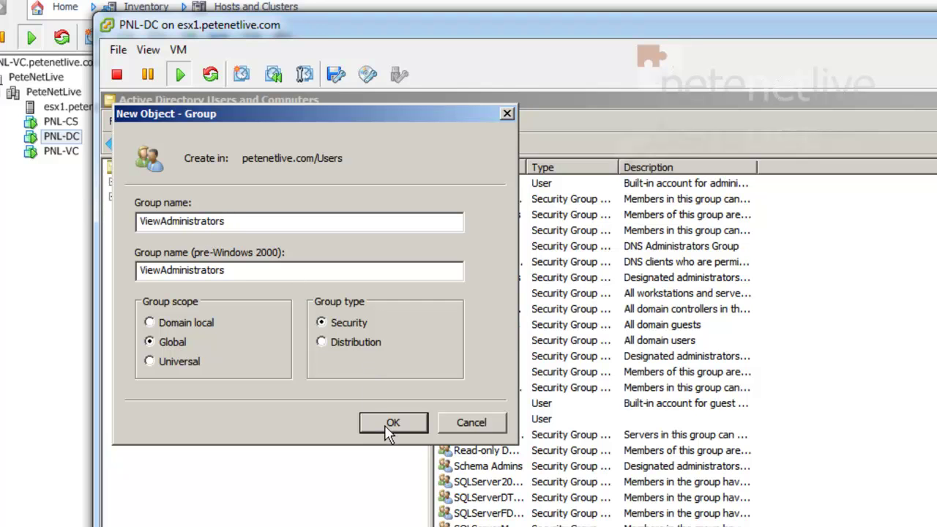
Confirm the ViewAdministrators group, then add the user account to ViewUsers' members and apply
{"action": "left_click", "coordinate": [387, 427]}
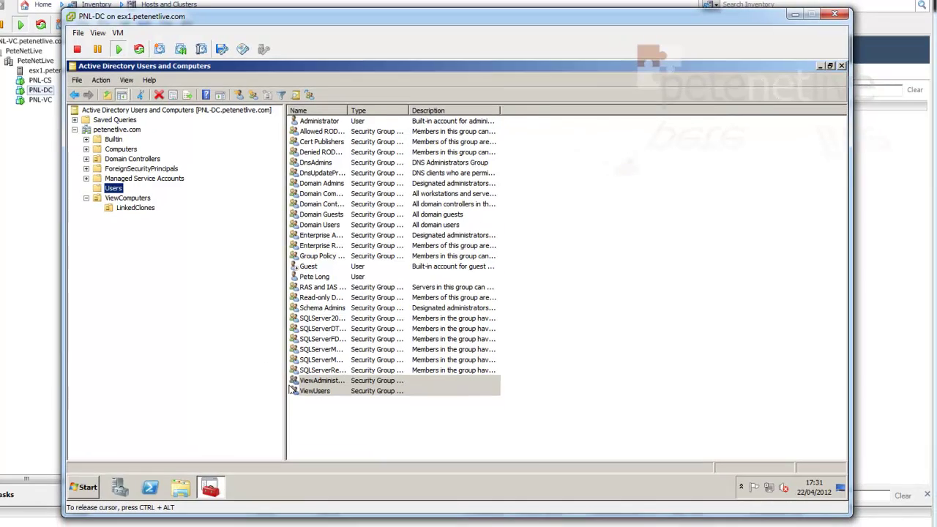
{"action": "double_click", "coordinate": [309, 391]}
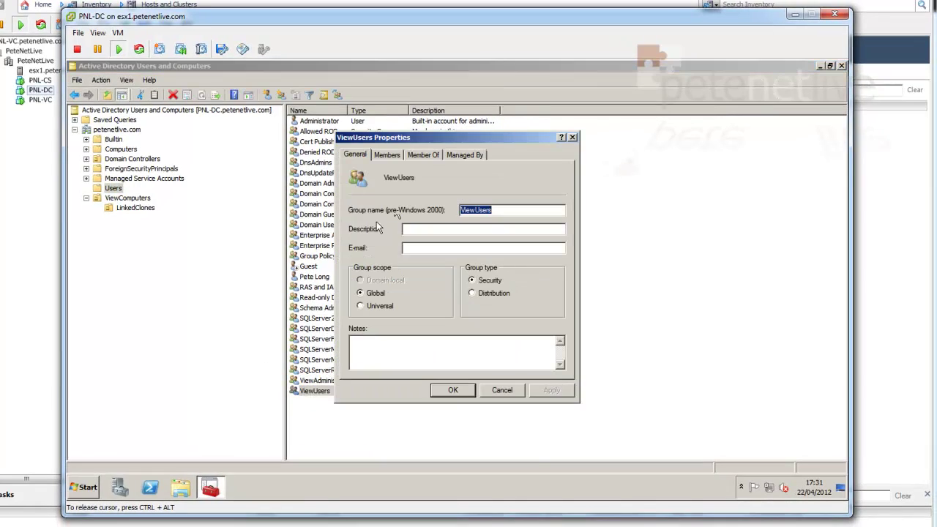
{"action": "left_click", "coordinate": [387, 155]}
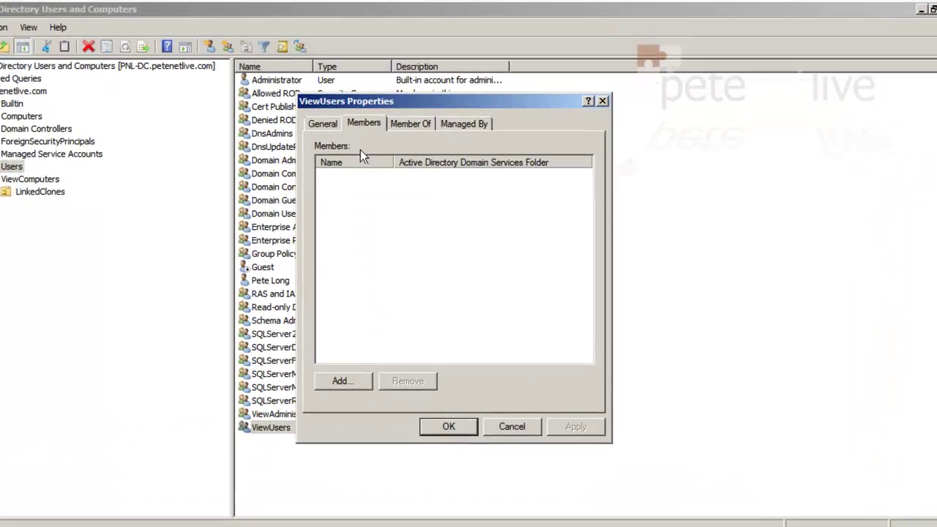
{"action": "left_click", "coordinate": [368, 354]}
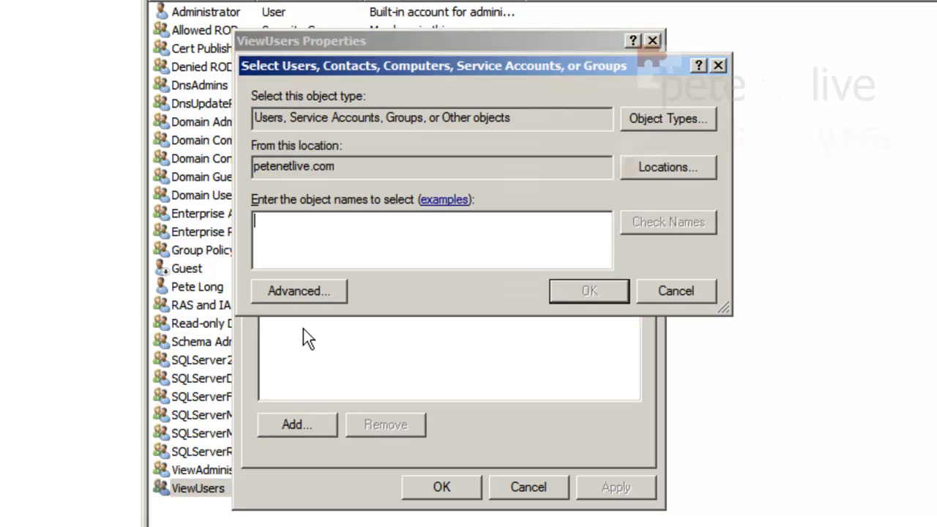
{"action": "type", "text": "pete"}
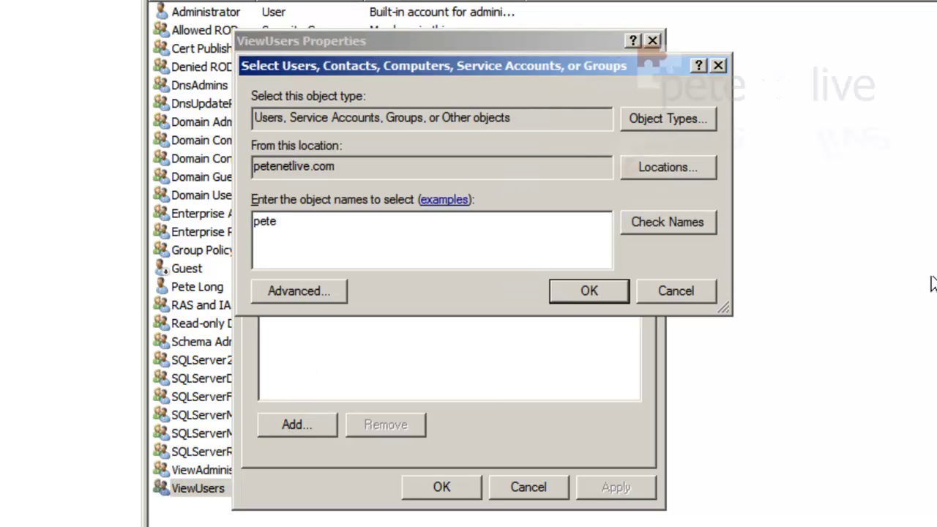
{"action": "left_click", "coordinate": [689, 226]}
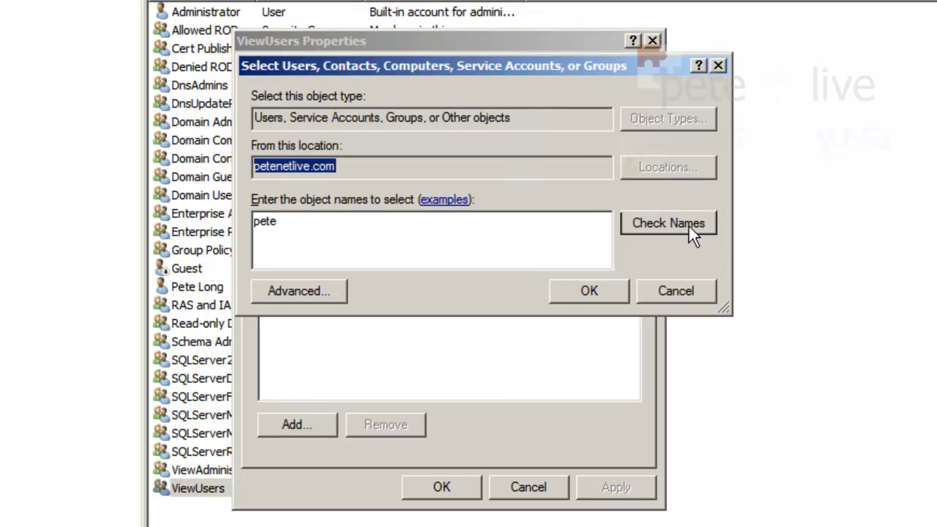
{"action": "left_click", "coordinate": [586, 293]}
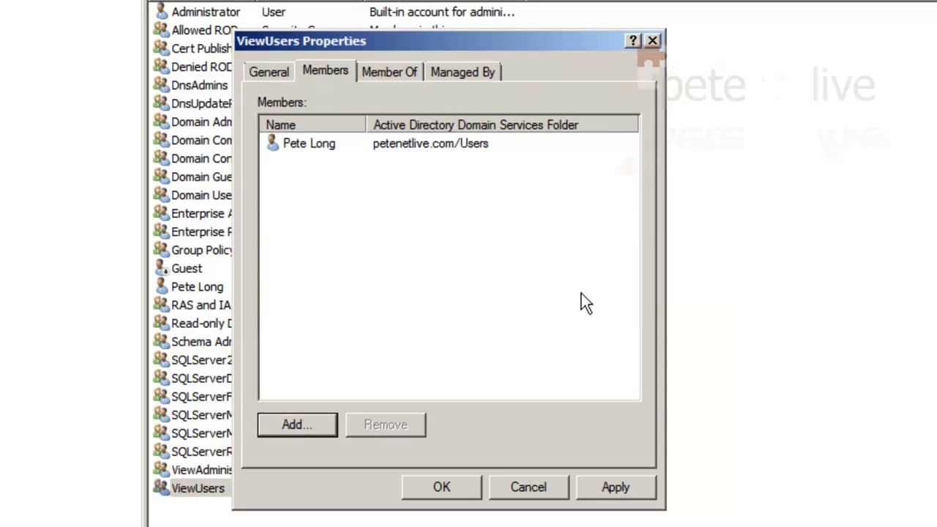
{"action": "left_click", "coordinate": [607, 484]}
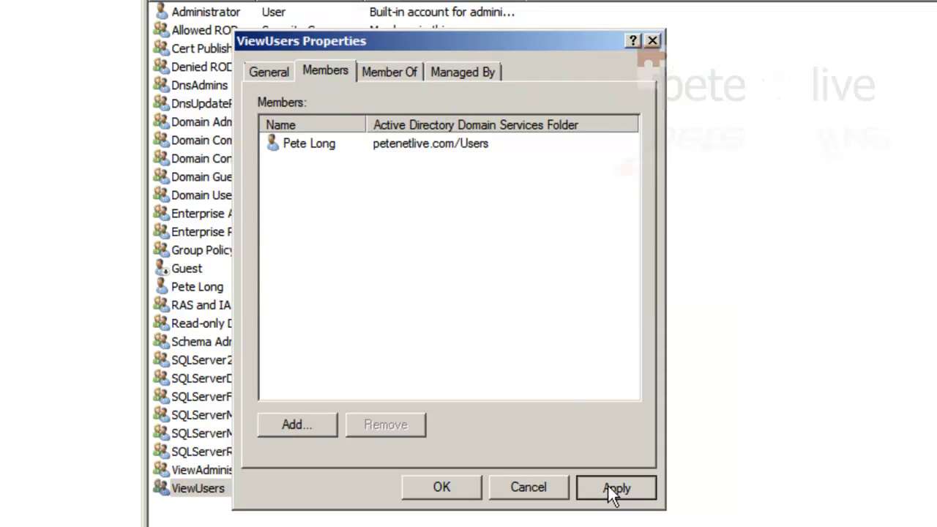
{"action": "left_click", "coordinate": [462, 489]}
Add the user account and the Administrator account as members of ViewAdministrators
{"action": "double_click", "coordinate": [218, 471]}
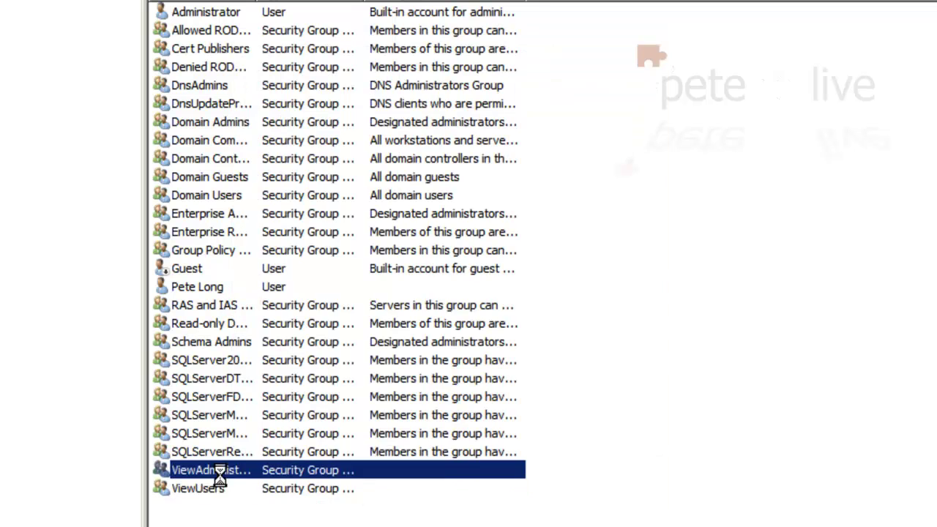
{"action": "left_click", "coordinate": [316, 76]}
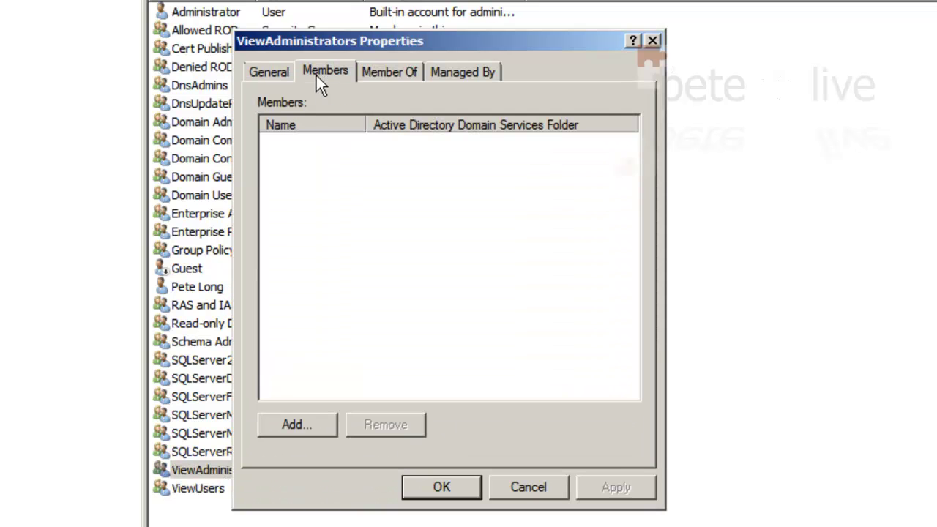
{"action": "left_click", "coordinate": [302, 424]}
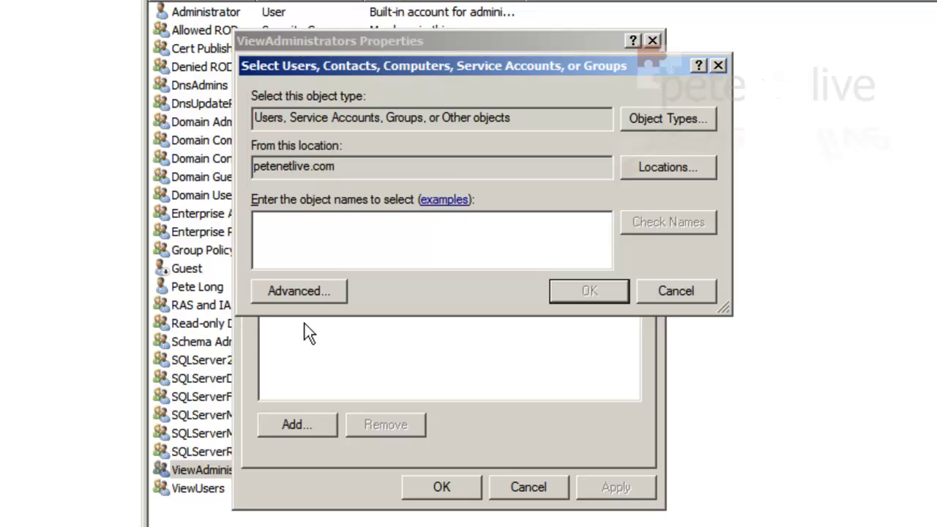
{"action": "type", "text": "pete"}
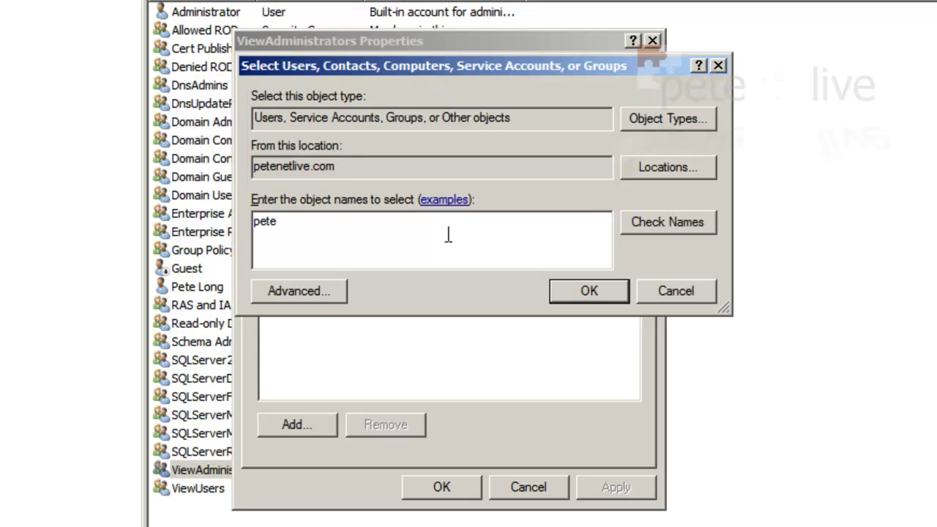
{"action": "left_click", "coordinate": [665, 226]}
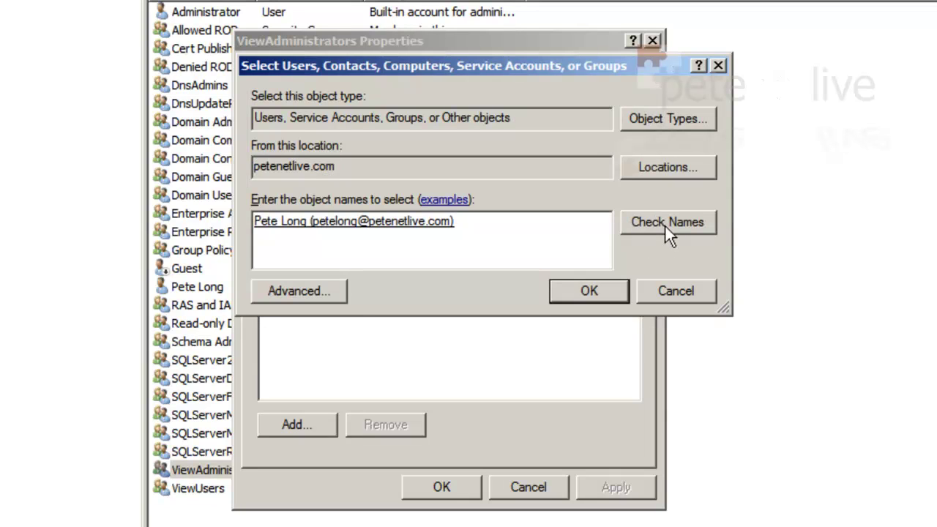
{"action": "left_click", "coordinate": [583, 292]}
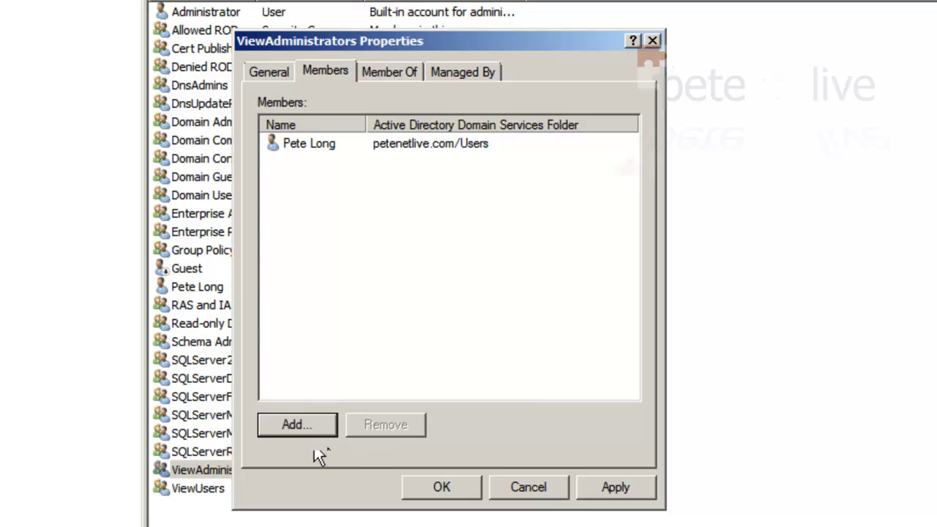
{"action": "left_click", "coordinate": [289, 427]}
{"action": "left_click", "coordinate": [307, 229]}
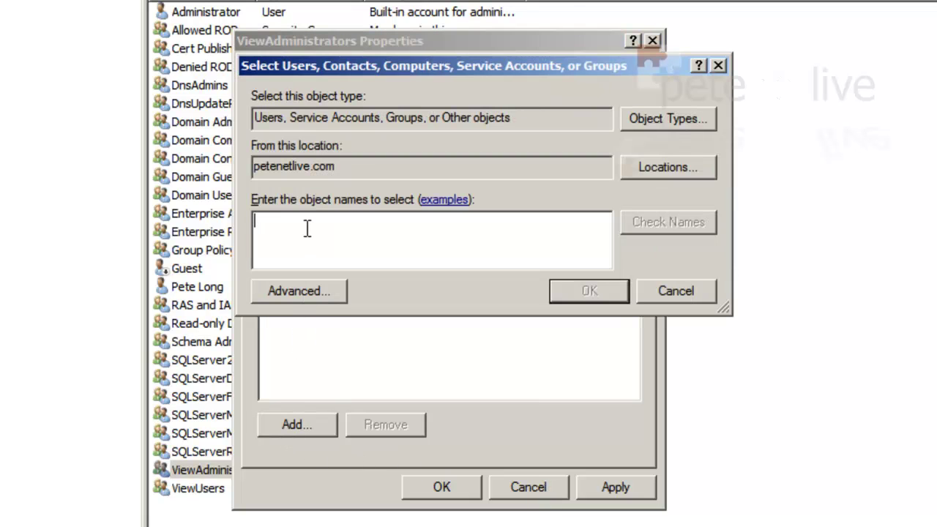
{"action": "type", "text": "admin"}
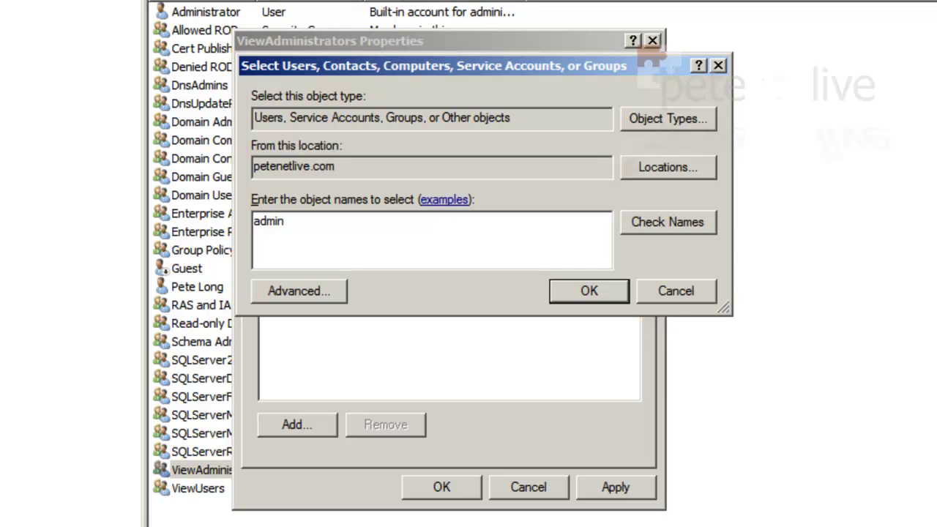
{"action": "left_click", "coordinate": [681, 228]}
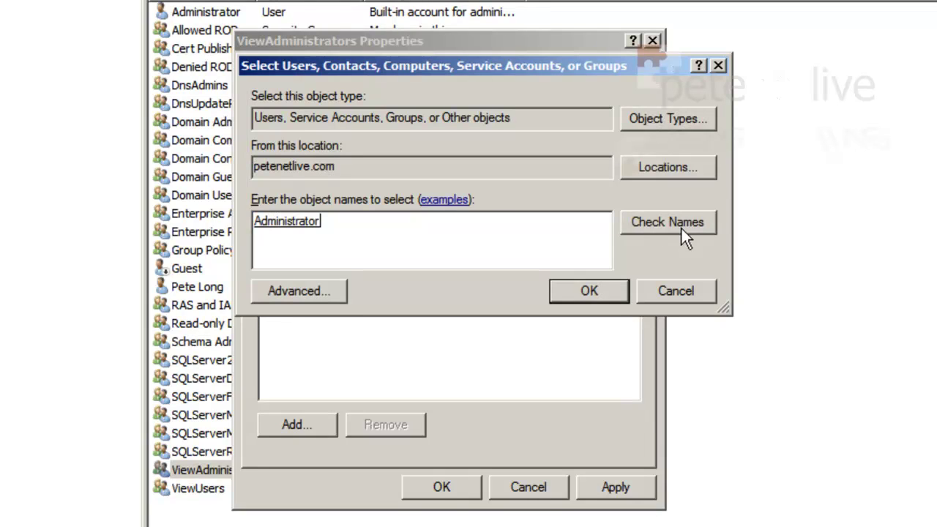
{"action": "left_click", "coordinate": [586, 294]}
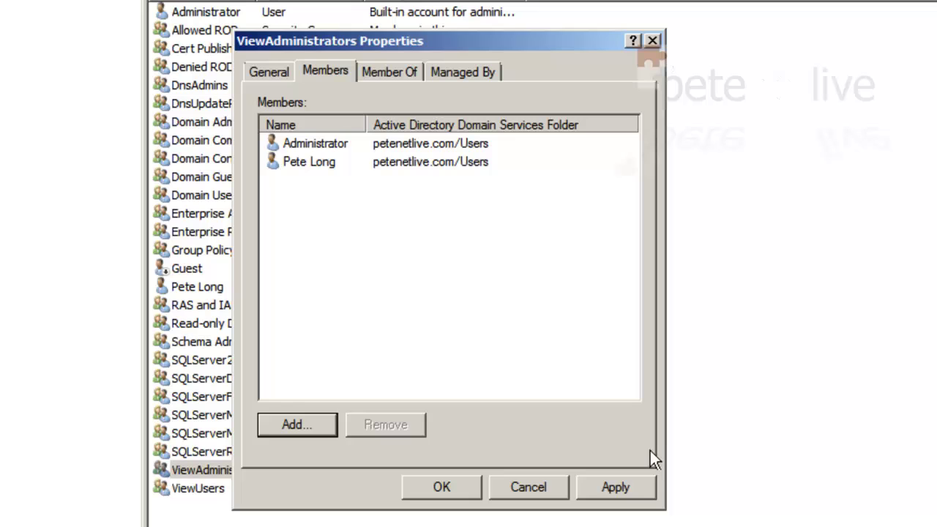
Apply the ViewAdministrators membership, then close Active Directory Users and Computers and the PNL-DC console
{"action": "left_click", "coordinate": [620, 484]}
{"action": "left_click", "coordinate": [456, 485]}
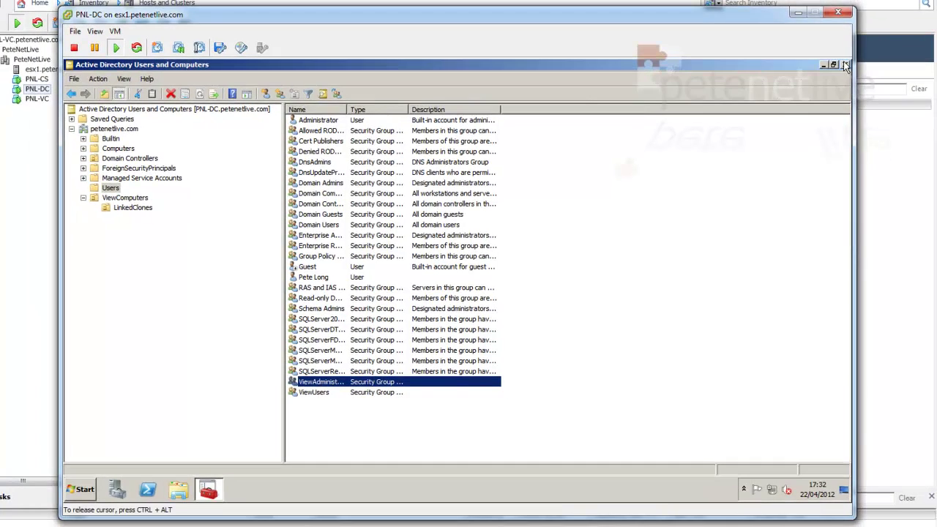
{"action": "left_click", "coordinate": [845, 65]}
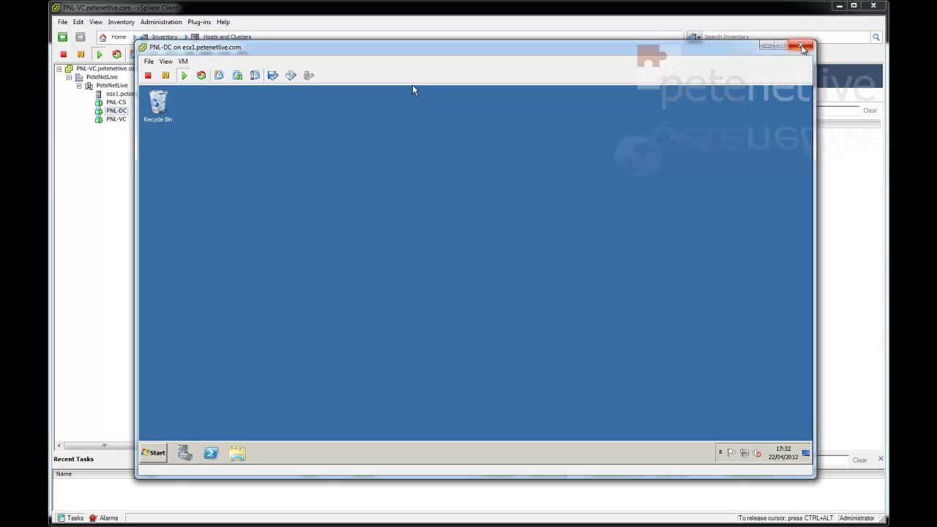
{"action": "left_click", "coordinate": [802, 47]}
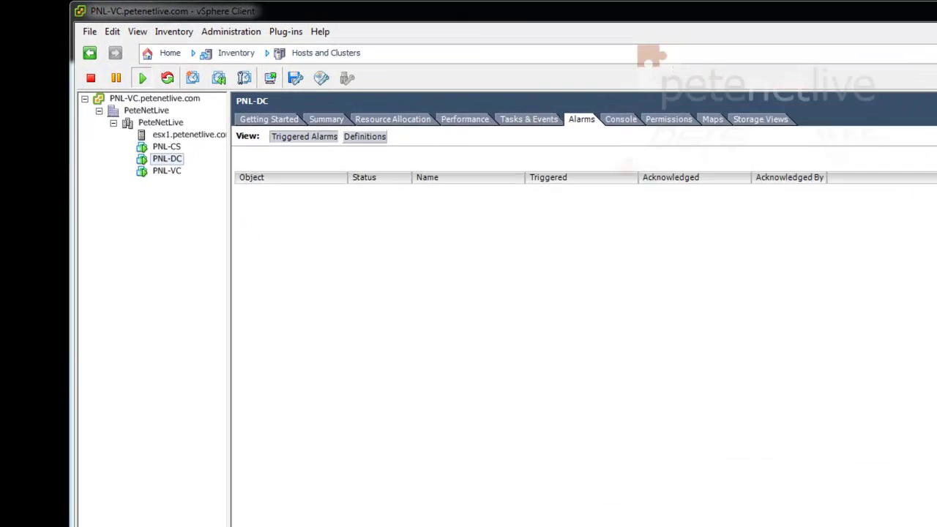
Open the PNL-VC virtual machine's console and move the window so it shows fully
{"action": "left_click", "coordinate": [115, 102]}
{"action": "left_click", "coordinate": [115, 120]}
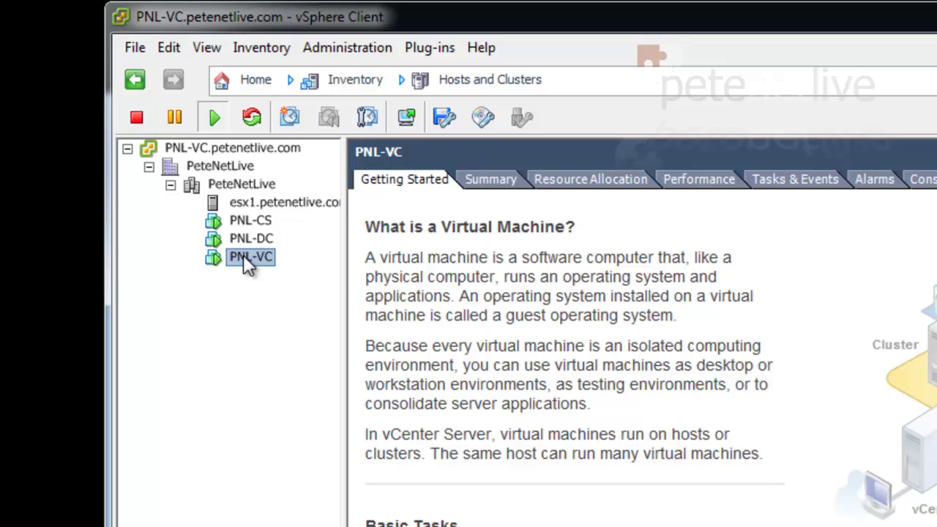
{"action": "right_click", "coordinate": [245, 258]}
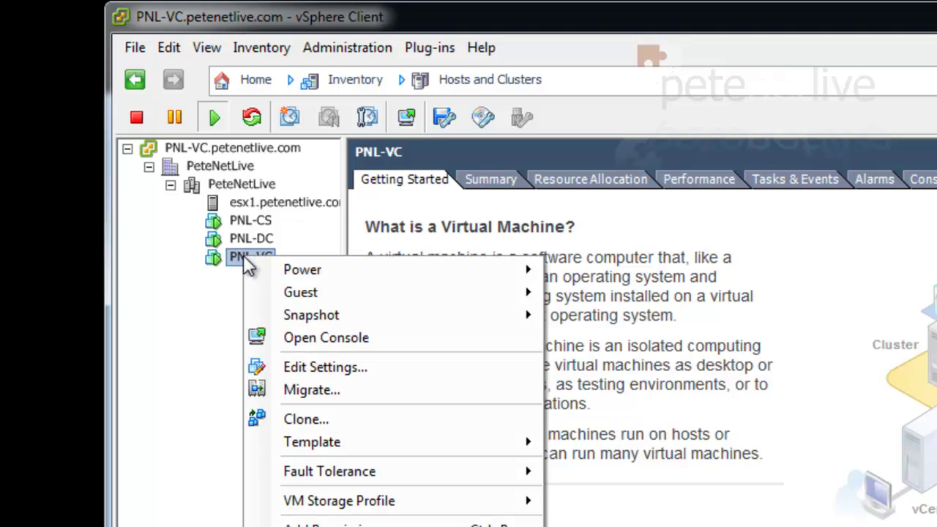
{"action": "left_click", "coordinate": [295, 341]}
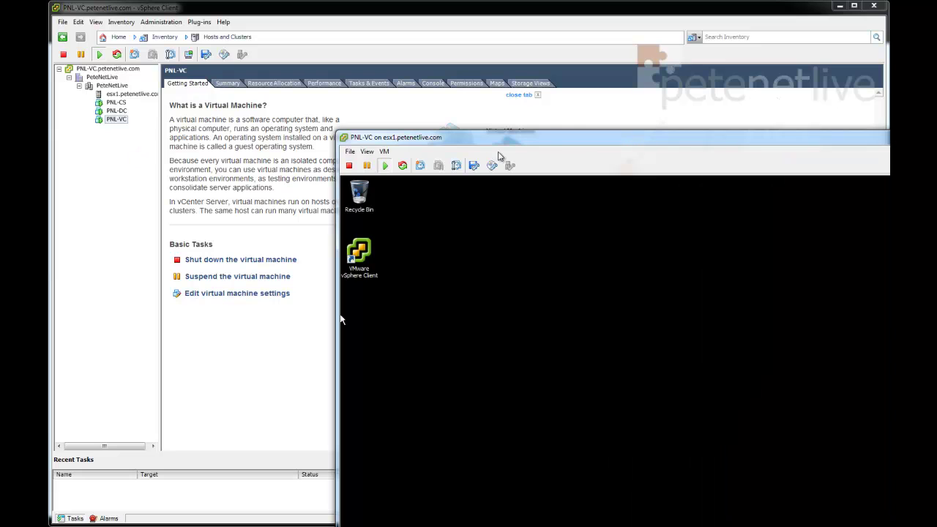
{"action": "left_click_drag", "start_coordinate": [549, 145], "coordinate": [319, 47]}
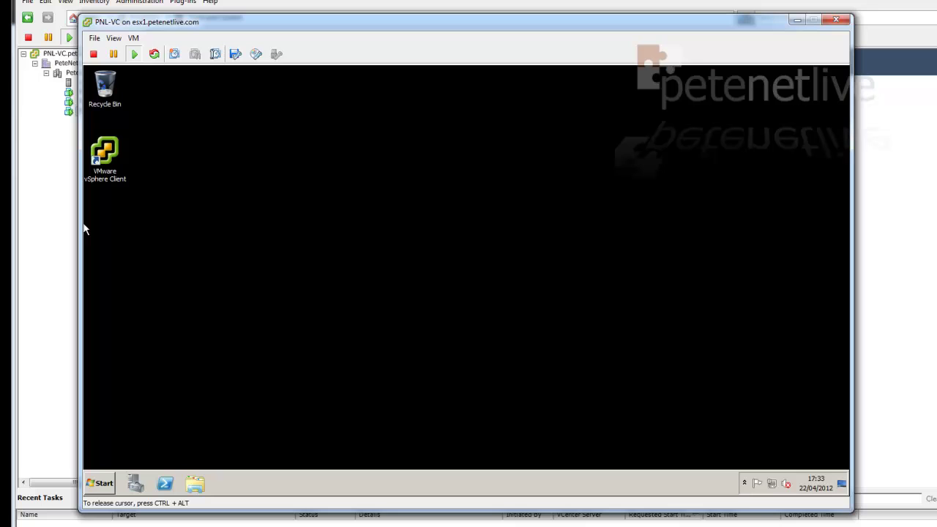
Open Computer Management on PNL-VC and show Configuration > Local Users and Groups > Groups
{"action": "left_click", "coordinate": [100, 483]}
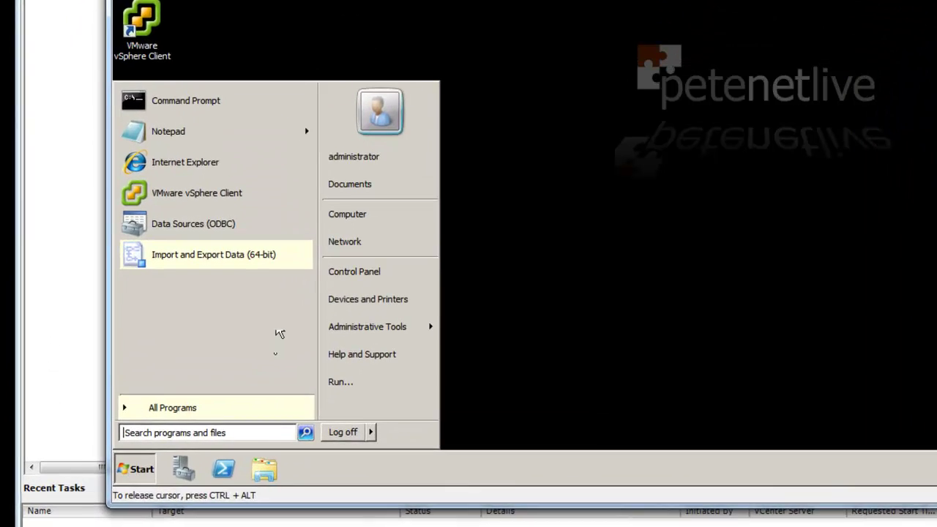
{"action": "left_click", "coordinate": [342, 215]}
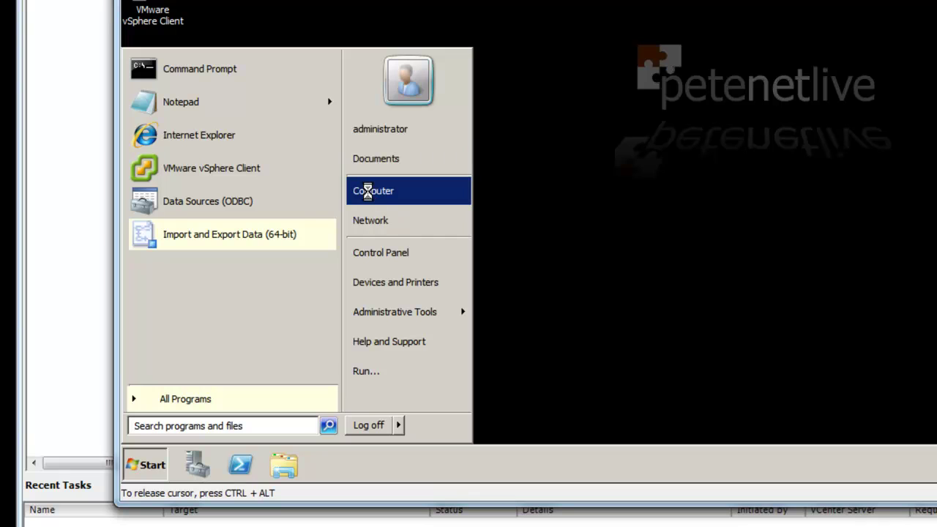
{"action": "right_click", "coordinate": [367, 192]}
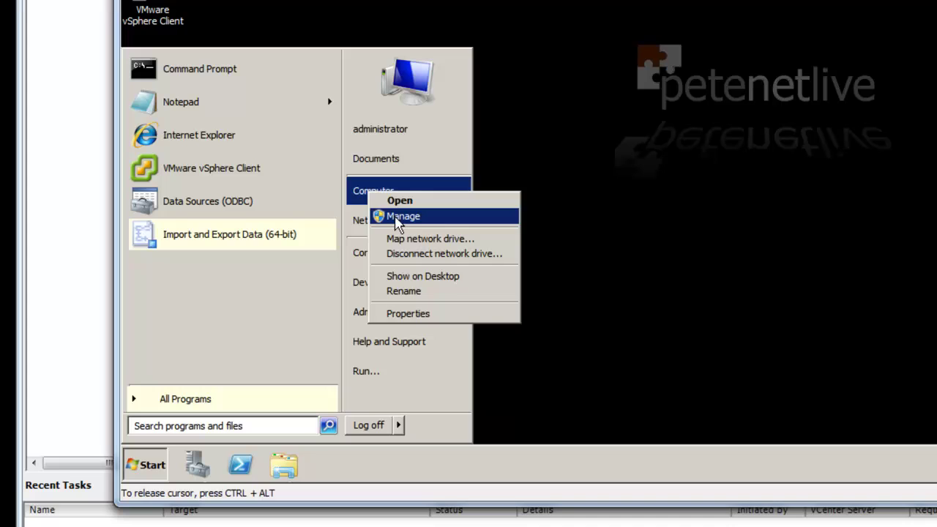
{"action": "left_click", "coordinate": [399, 217]}
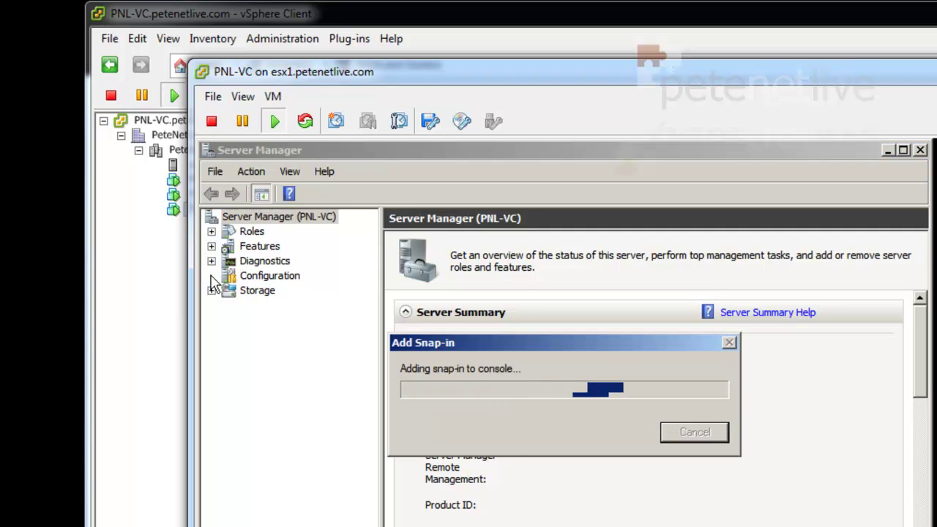
{"action": "left_click", "coordinate": [211, 275]}
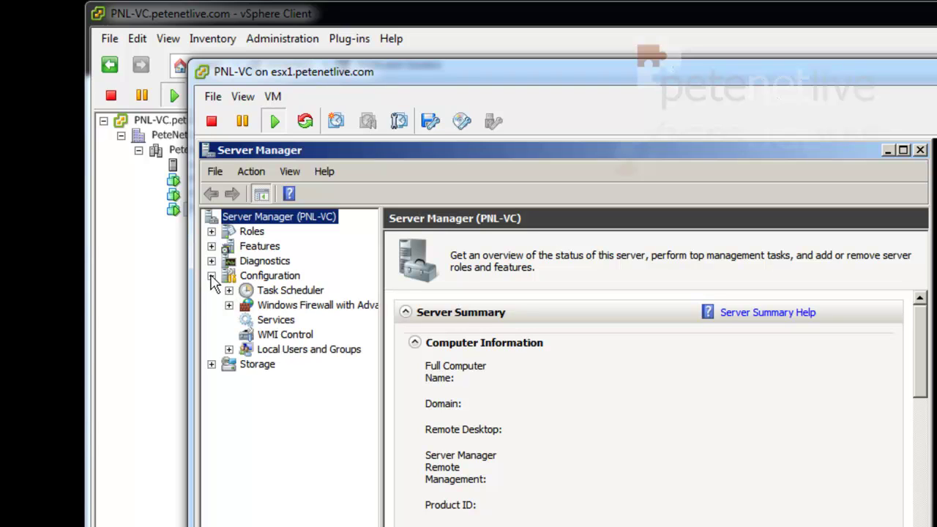
{"action": "left_click", "coordinate": [229, 349]}
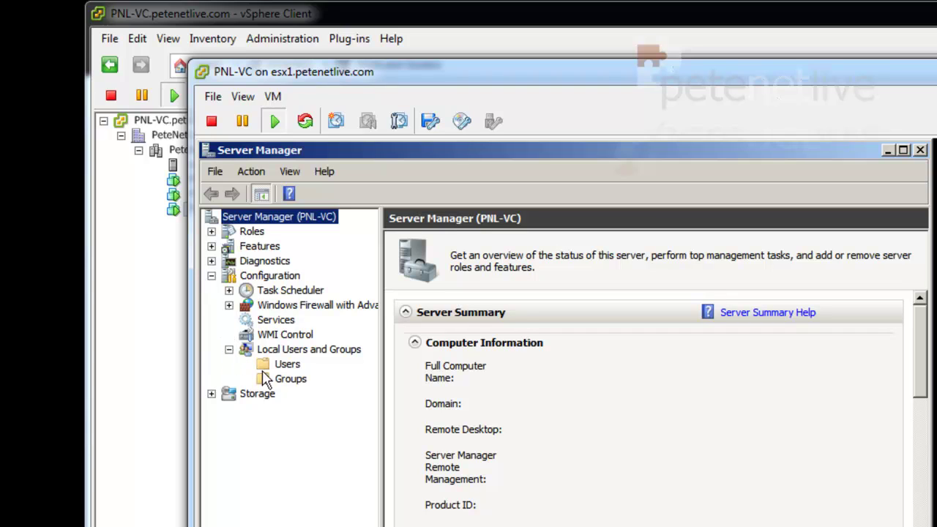
{"action": "left_click", "coordinate": [291, 382]}
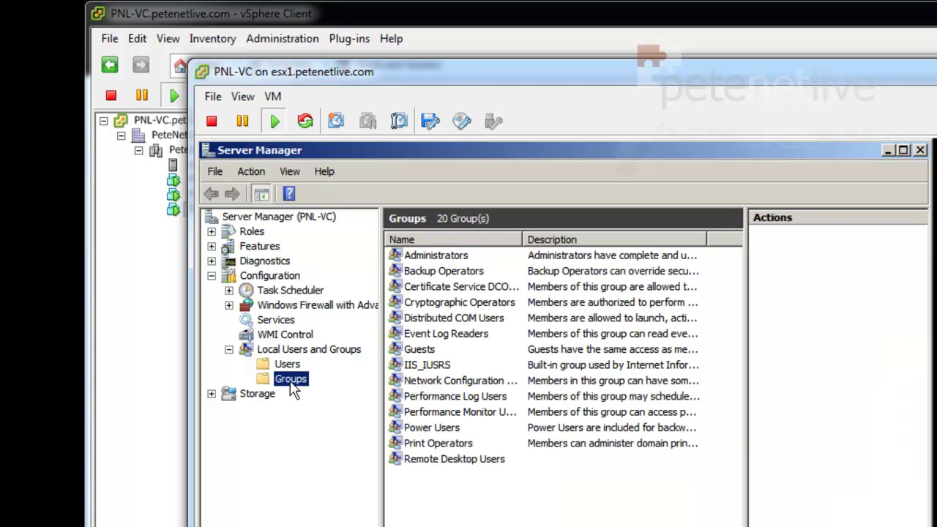
Add the domain group PETENETLIVE\ViewAdministrators to PNL-VC's local Administrators group and save
{"action": "double_click", "coordinate": [425, 258]}
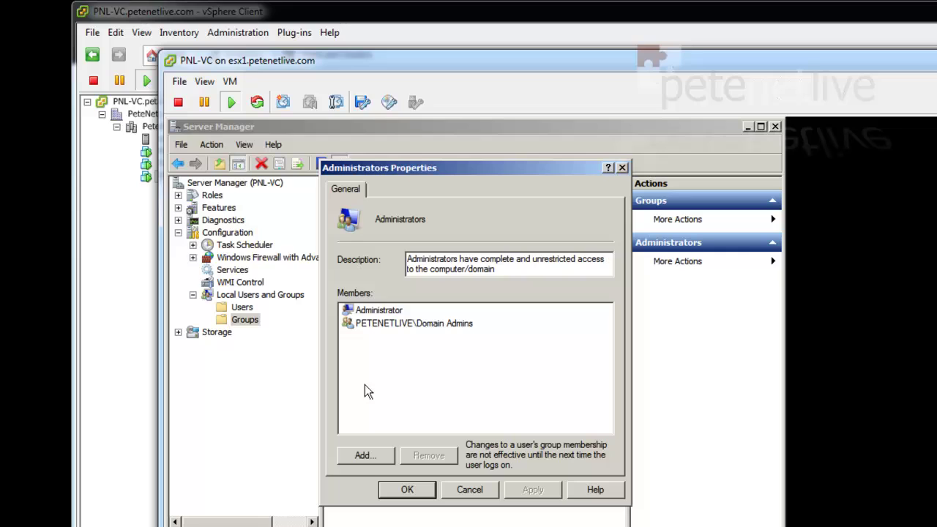
{"action": "left_click", "coordinate": [366, 457]}
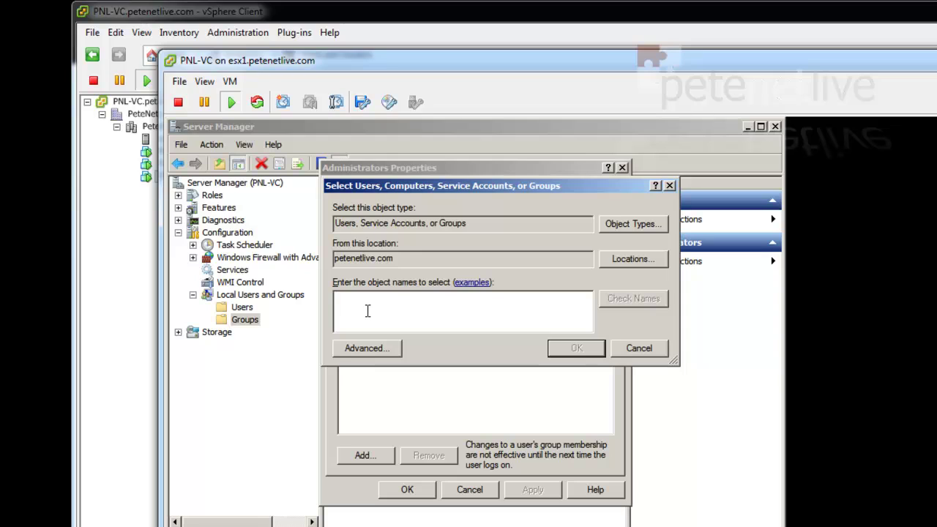
{"action": "type", "text": "view"}
{"action": "left_click", "coordinate": [626, 298]}
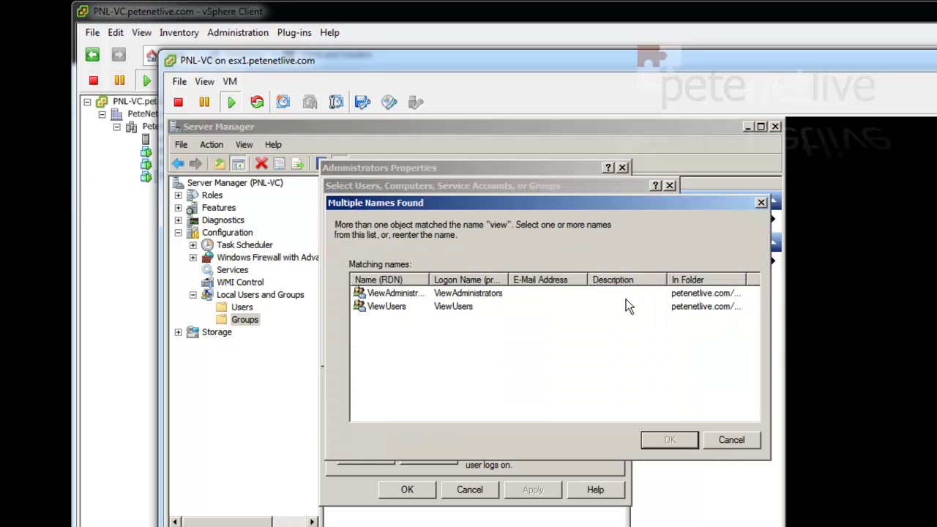
{"action": "left_click", "coordinate": [421, 295]}
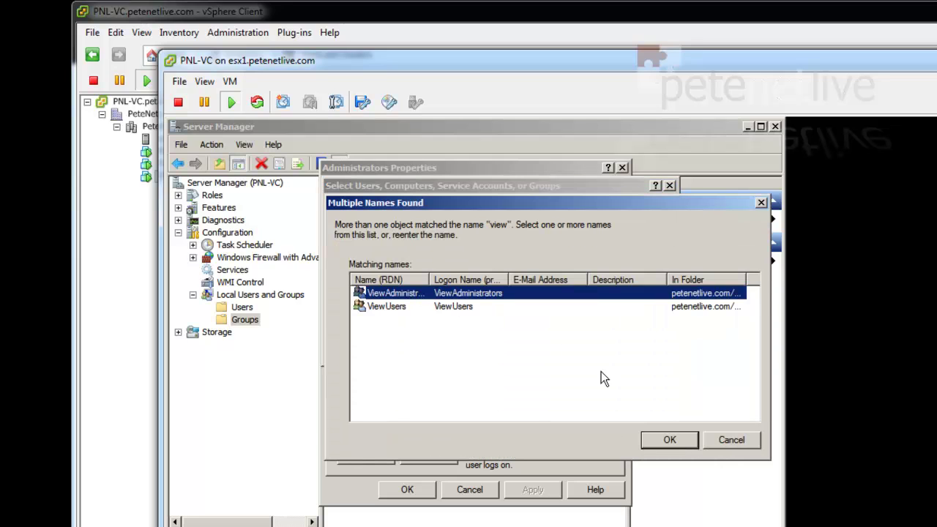
{"action": "left_click", "coordinate": [666, 440]}
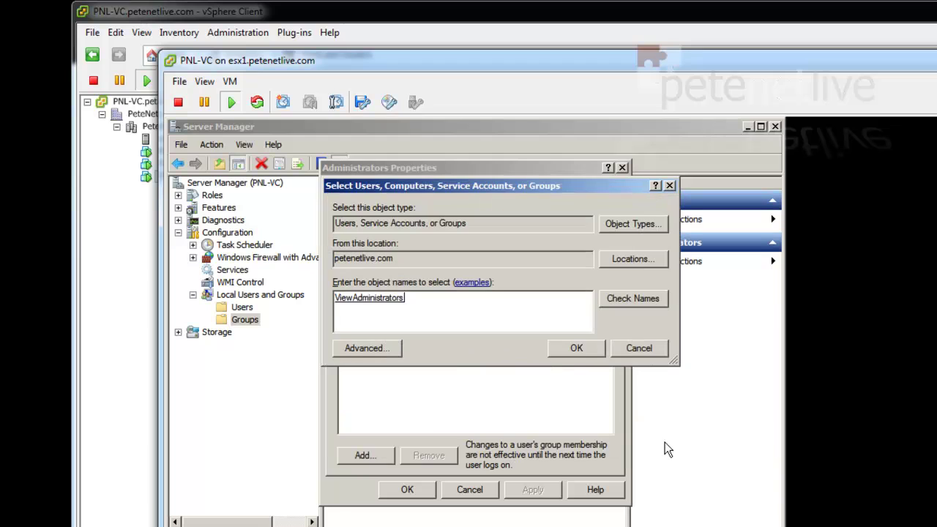
{"action": "left_click", "coordinate": [563, 350]}
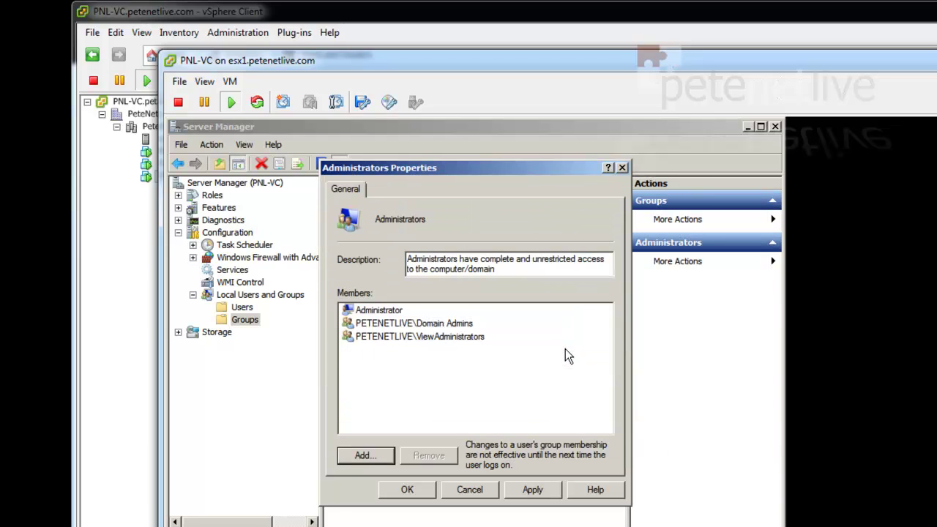
{"action": "left_click", "coordinate": [535, 490]}
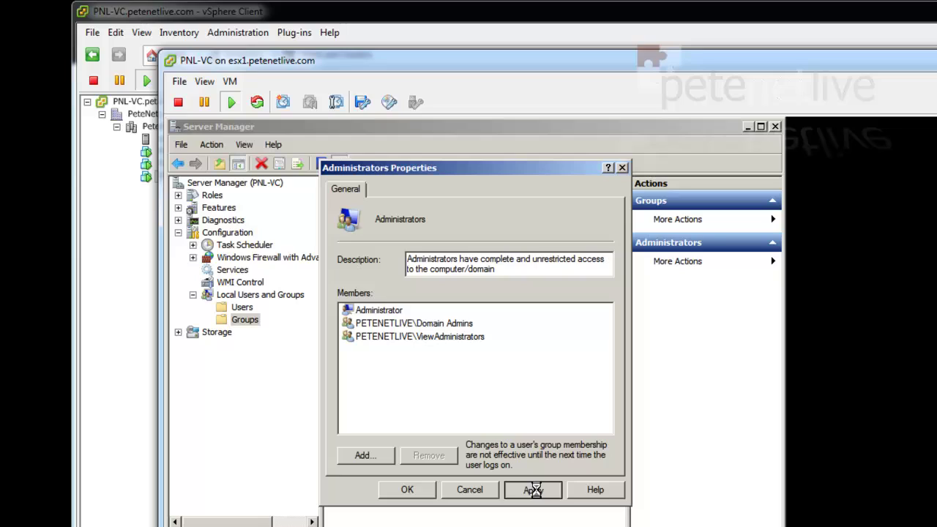
{"action": "left_click", "coordinate": [408, 490]}
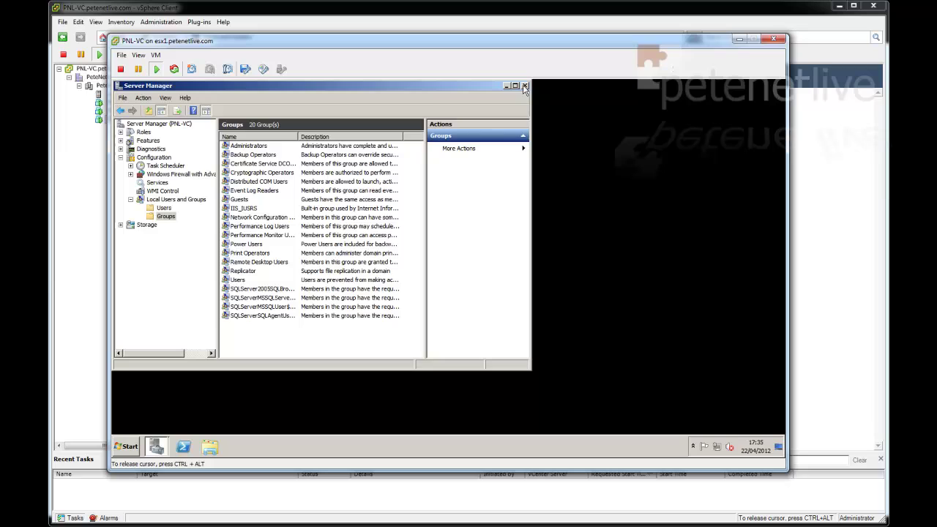
Close Server Manager and the PNL-VC console window
{"action": "left_click", "coordinate": [524, 86]}
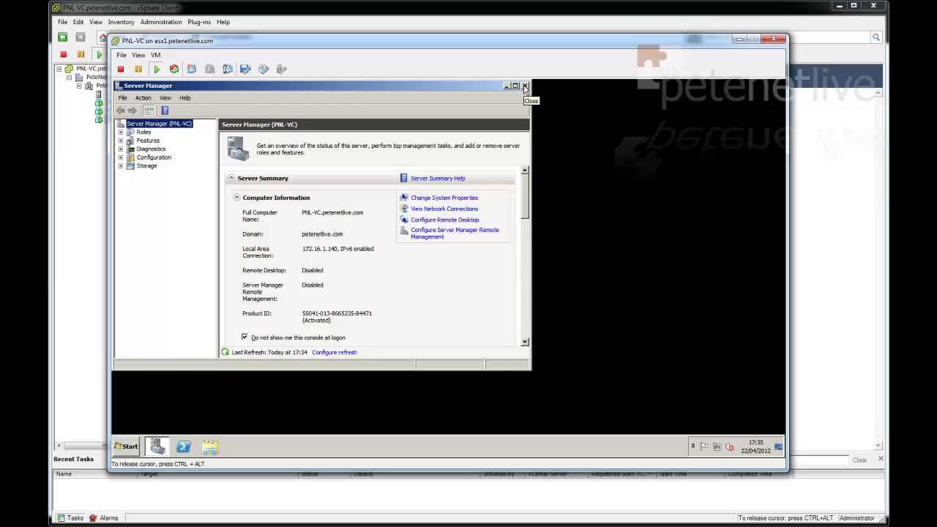
{"action": "left_click", "coordinate": [524, 87]}
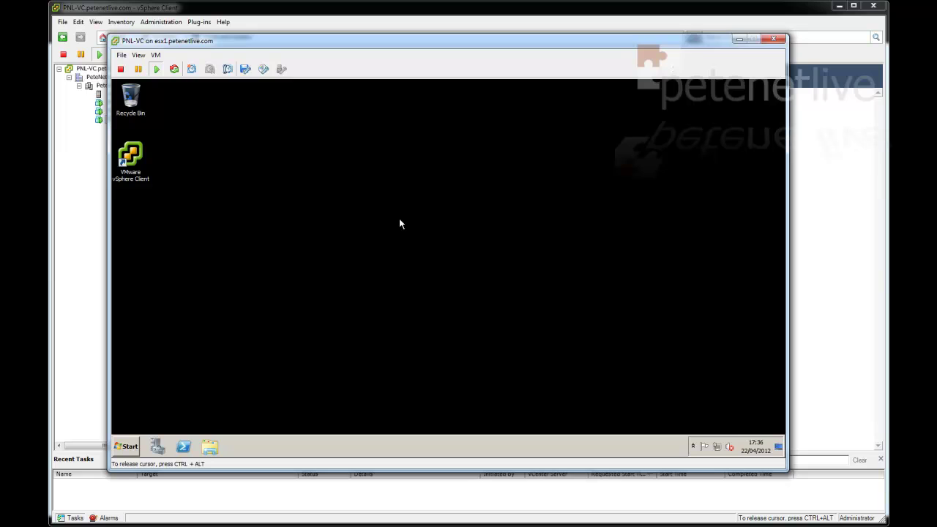
{"action": "left_click", "coordinate": [772, 39]}
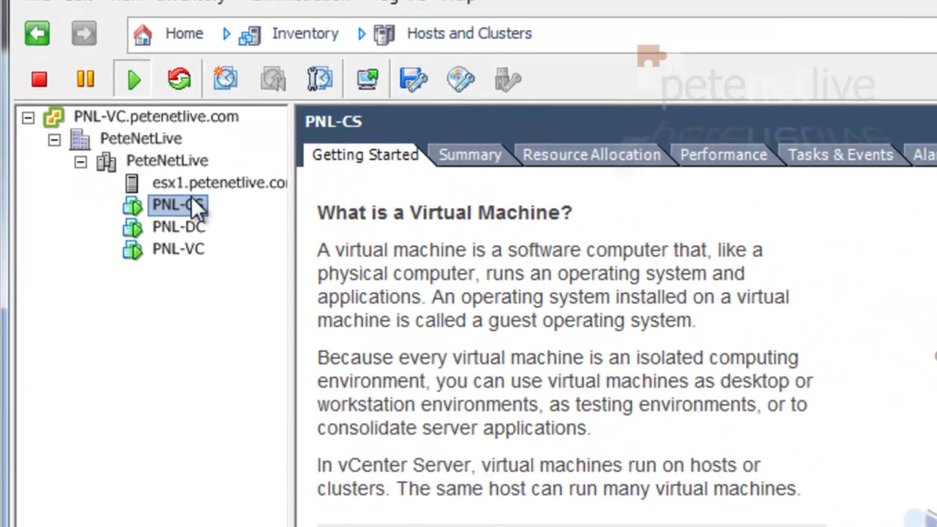
Open PNL-CS's console and open the w$ (S:) network drive from Computer
{"action": "right_click", "coordinate": [197, 207]}
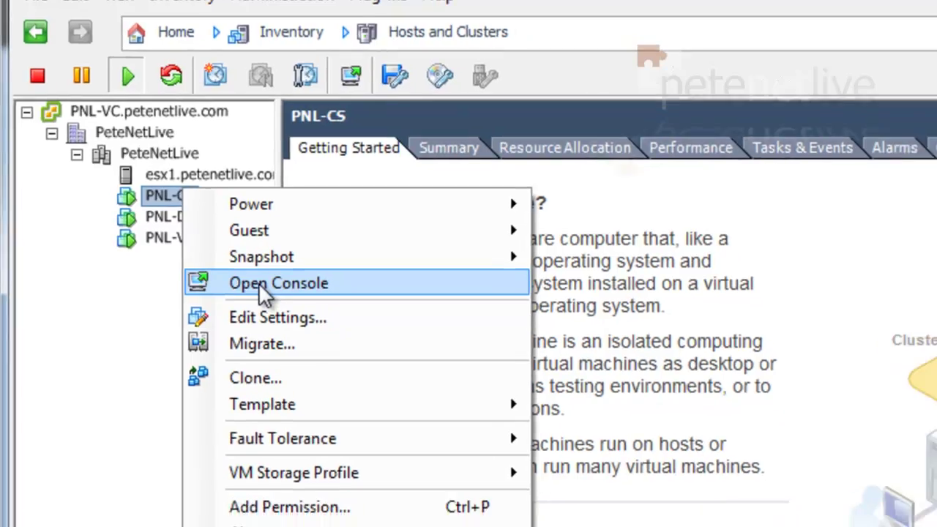
{"action": "left_click", "coordinate": [252, 295]}
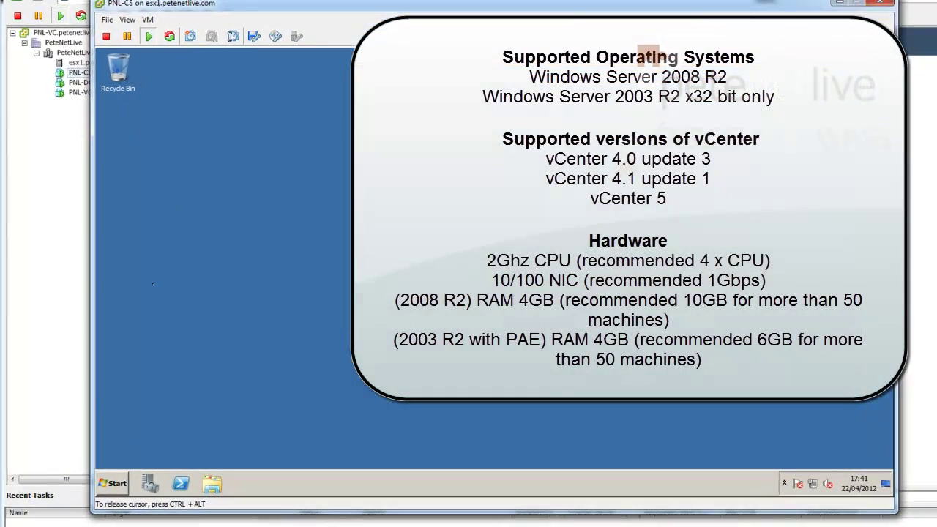
{"action": "left_click", "coordinate": [104, 485]}
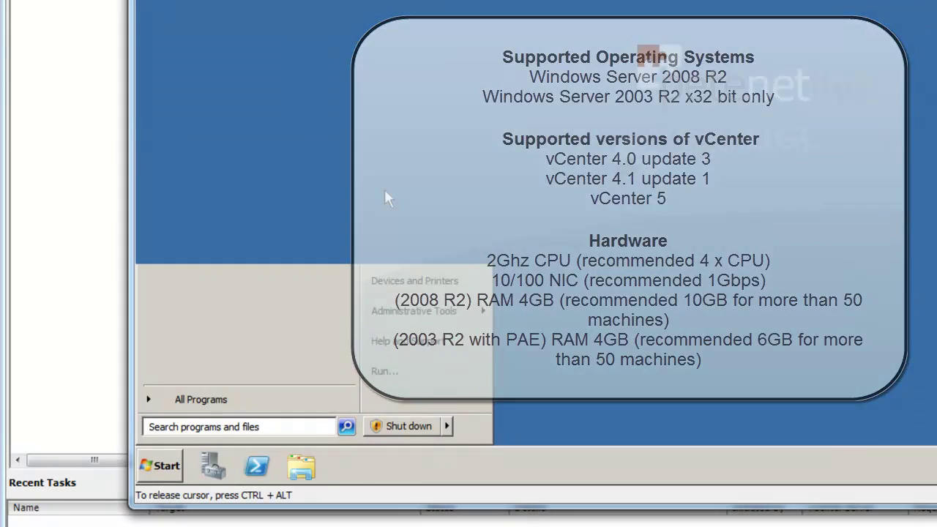
{"action": "left_click", "coordinate": [384, 189]}
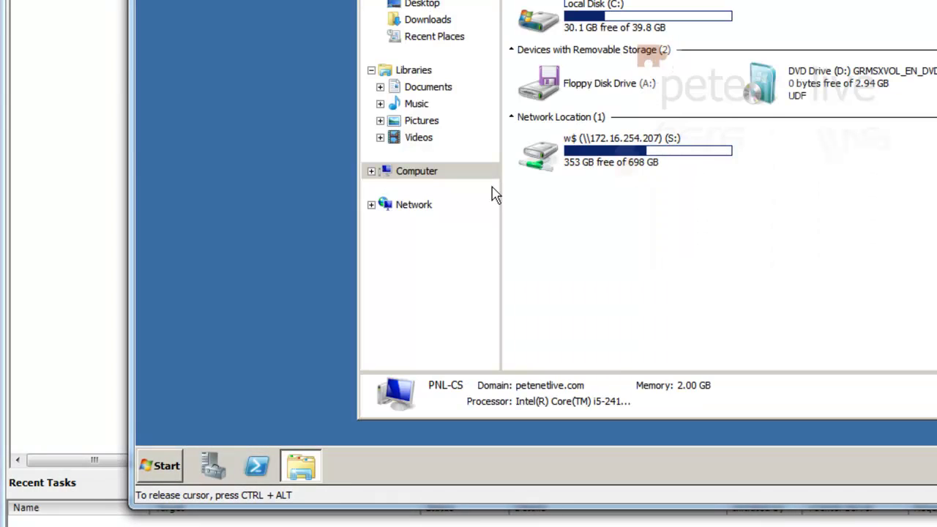
{"action": "left_click", "coordinate": [542, 144]}
{"action": "double_click", "coordinate": [542, 144]}
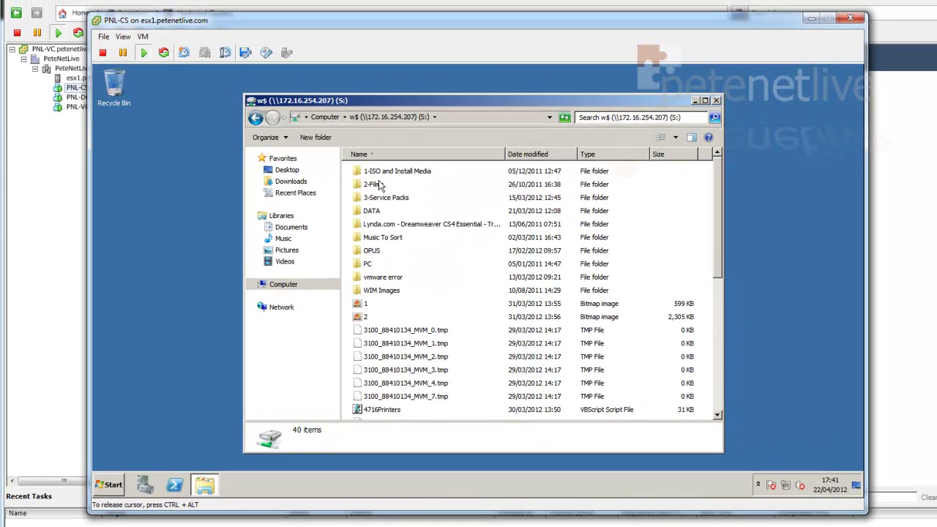
Browse to 1-ISO and Install Media\VMware\VSphere\View5\View Connection Server\x64 and run the installer as administrator
{"action": "double_click", "coordinate": [381, 172]}
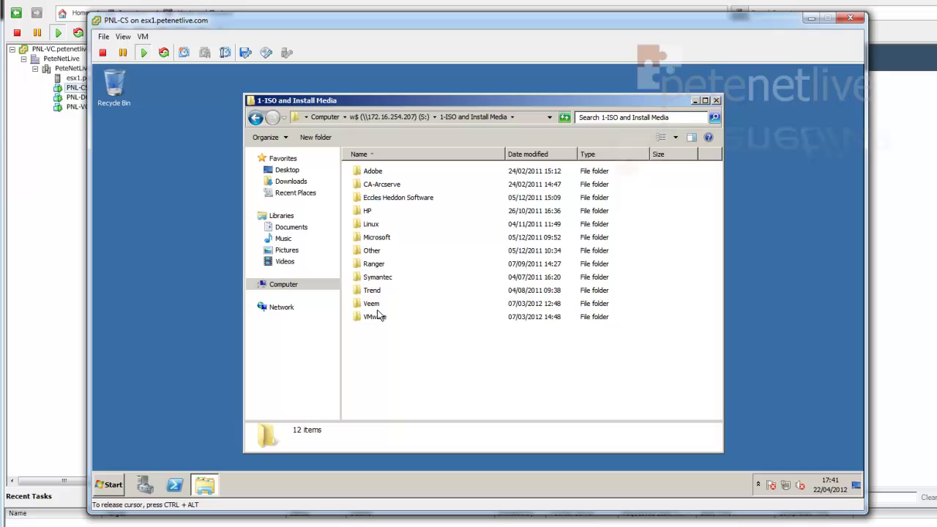
{"action": "double_click", "coordinate": [375, 316]}
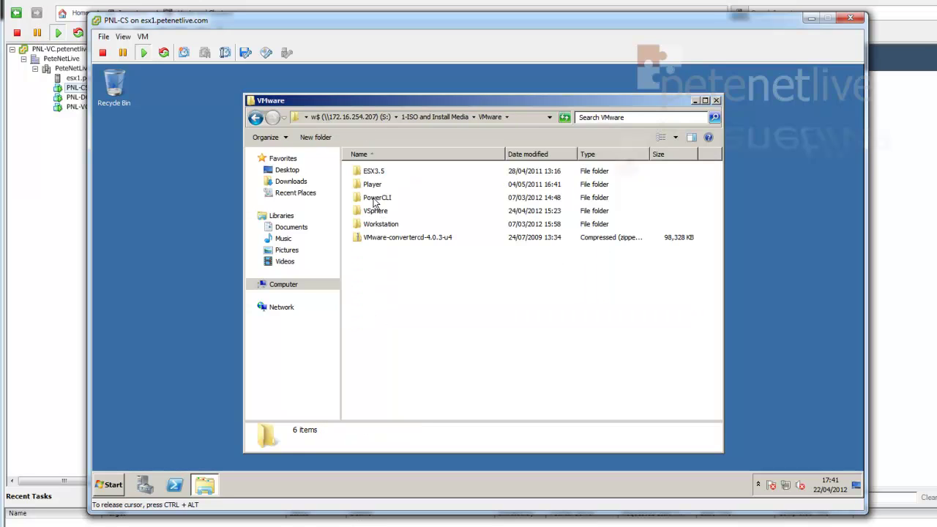
{"action": "double_click", "coordinate": [369, 210]}
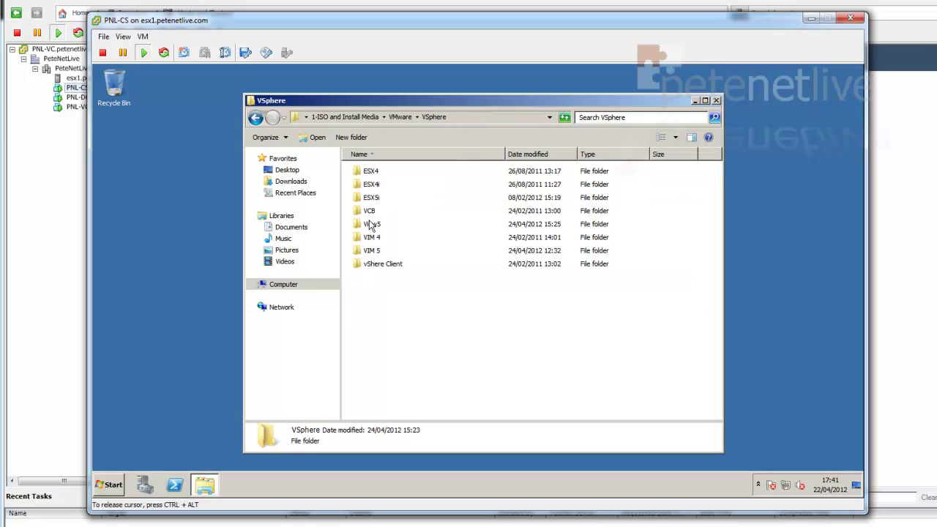
{"action": "double_click", "coordinate": [364, 224]}
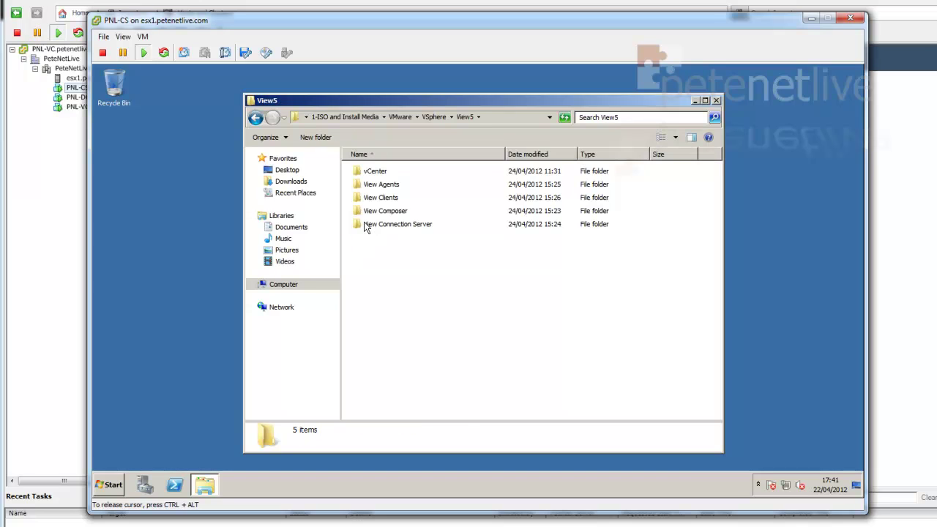
{"action": "double_click", "coordinate": [365, 226]}
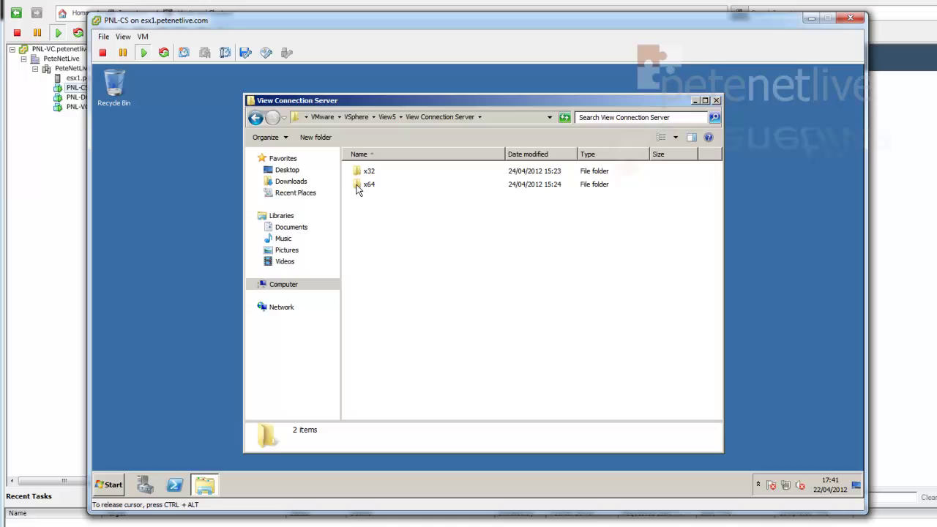
{"action": "left_click", "coordinate": [358, 187]}
{"action": "double_click", "coordinate": [357, 187]}
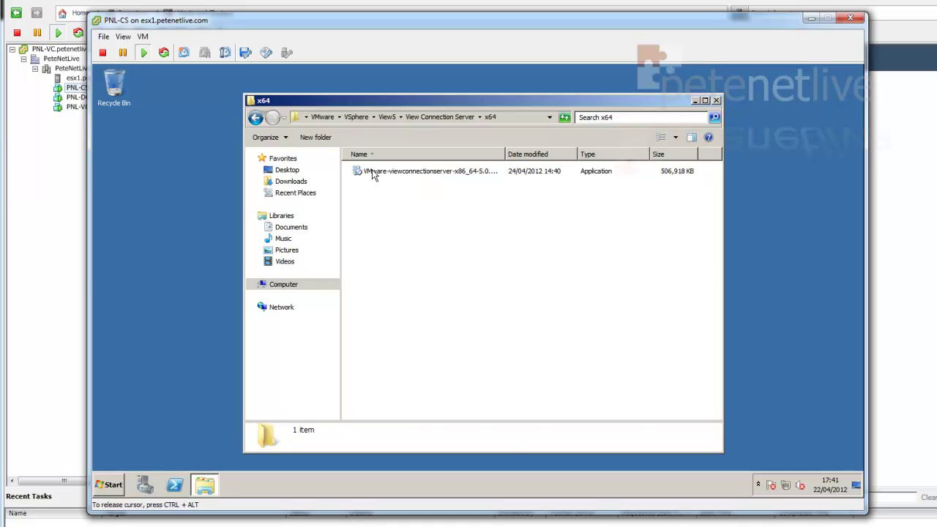
{"action": "left_click", "coordinate": [372, 171]}
{"action": "right_click", "coordinate": [372, 172]}
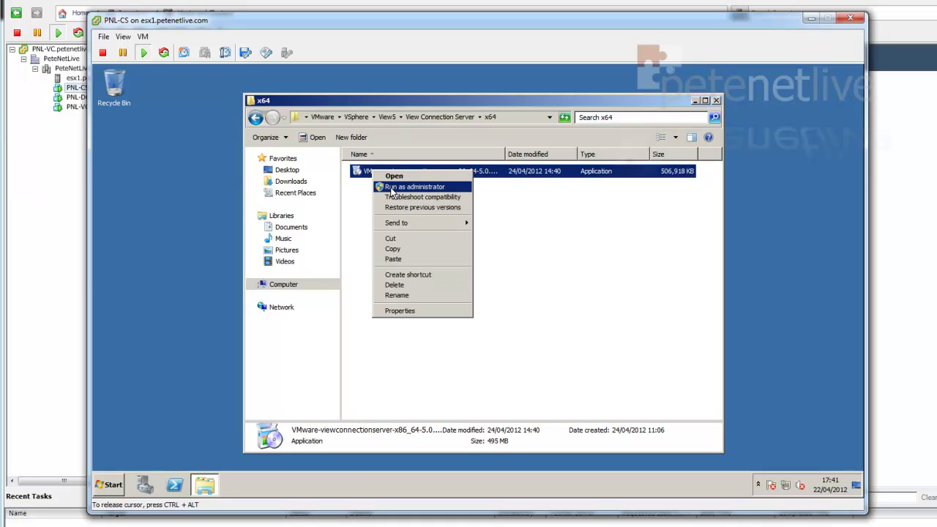
{"action": "left_click", "coordinate": [392, 187]}
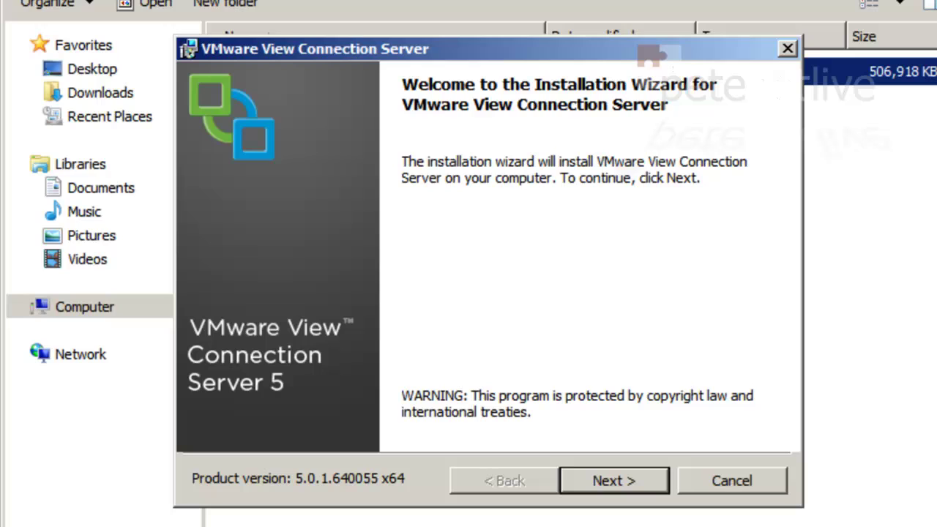
Get past the welcome and patent pages, accept the licence terms, and keep the default install folder
{"action": "left_click", "coordinate": [608, 484]}
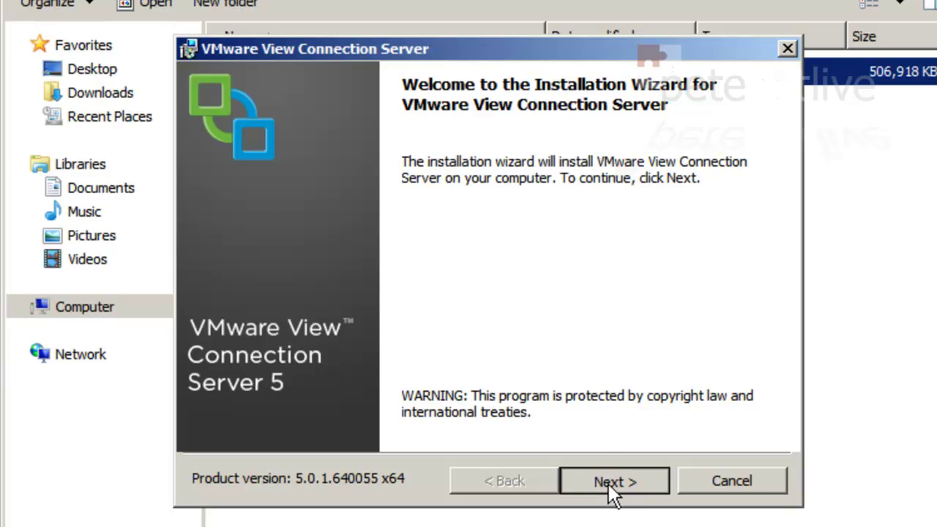
{"action": "left_click", "coordinate": [608, 484]}
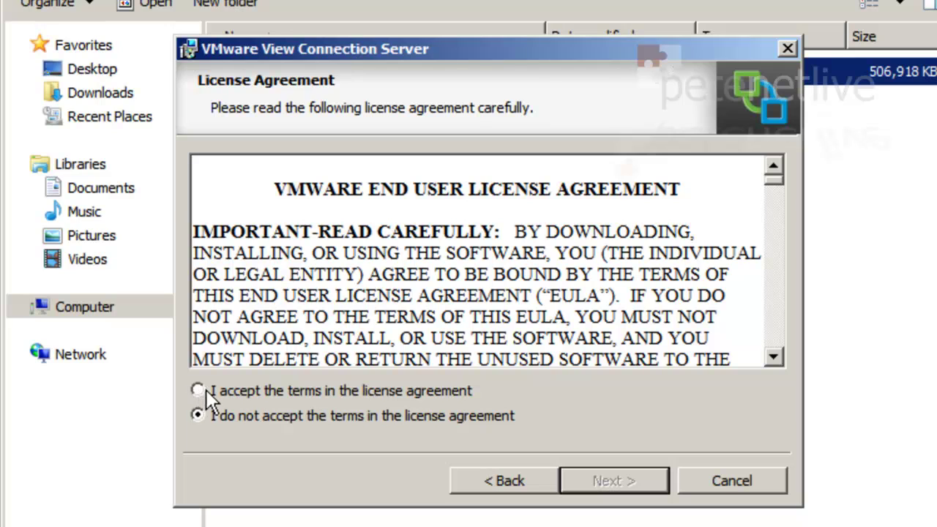
{"action": "left_click", "coordinate": [199, 390]}
{"action": "left_click", "coordinate": [608, 483]}
{"action": "left_click", "coordinate": [608, 484]}
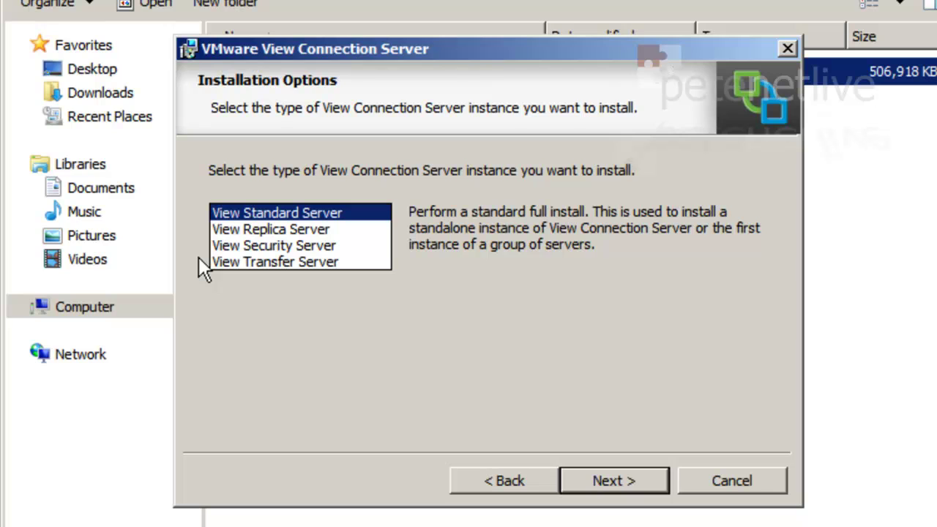
Install as a View Standard Server with automatic Windows Firewall configuration, then finish the installer
{"action": "left_click", "coordinate": [598, 482]}
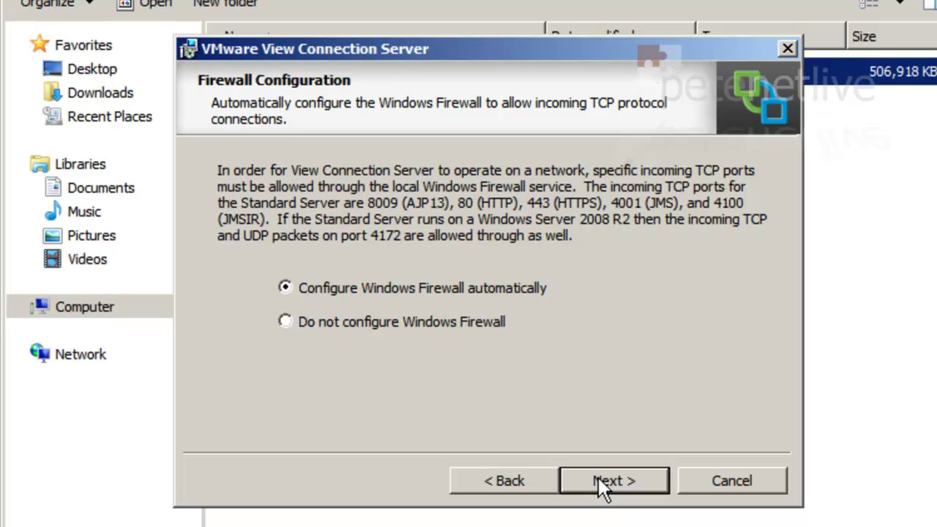
{"action": "left_click", "coordinate": [598, 477]}
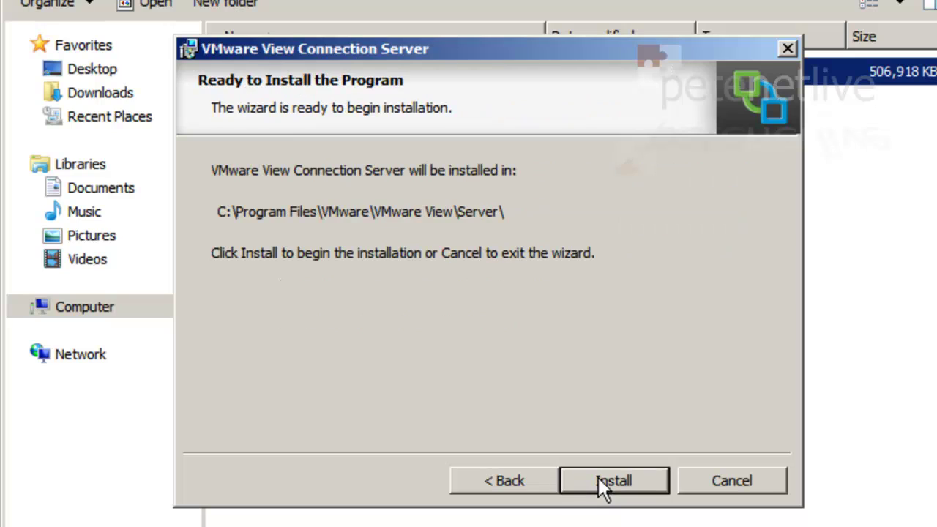
{"action": "left_click", "coordinate": [598, 477]}
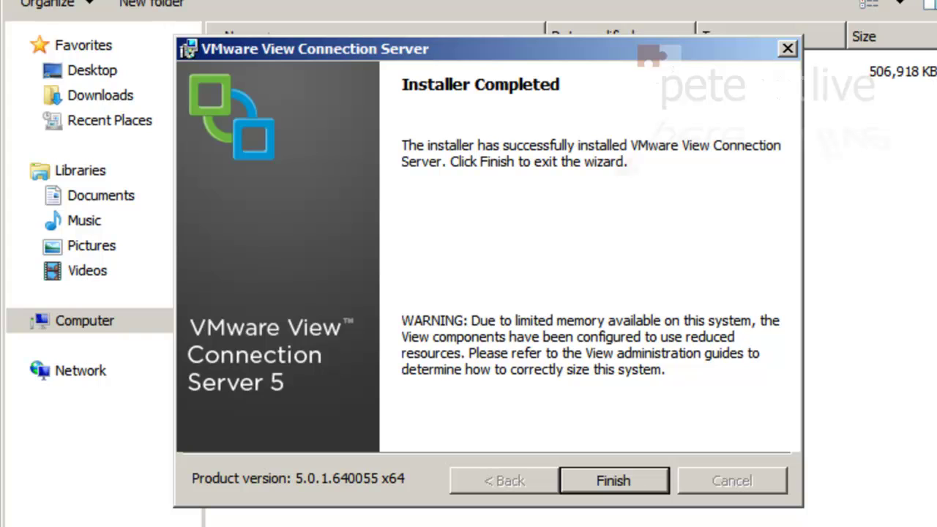
{"action": "left_click", "coordinate": [610, 479]}
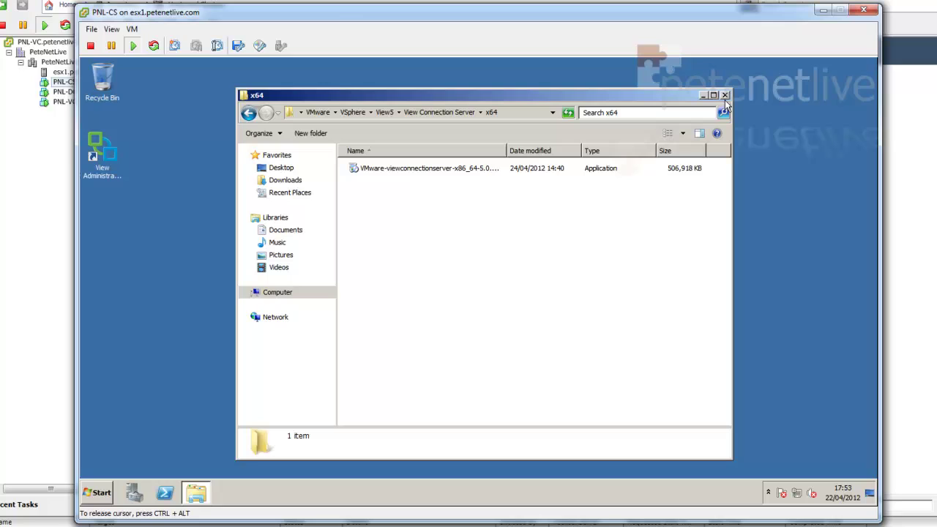
Close the x64 folder and launch View Administrator from its desktop shortcut, continuing past the certificate warning
{"action": "left_click", "coordinate": [725, 96]}
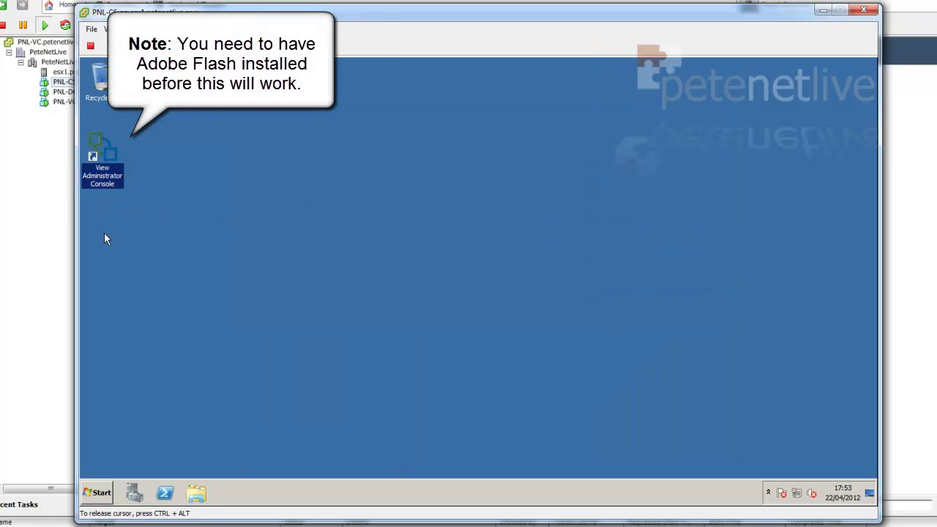
{"action": "right_click", "coordinate": [104, 156]}
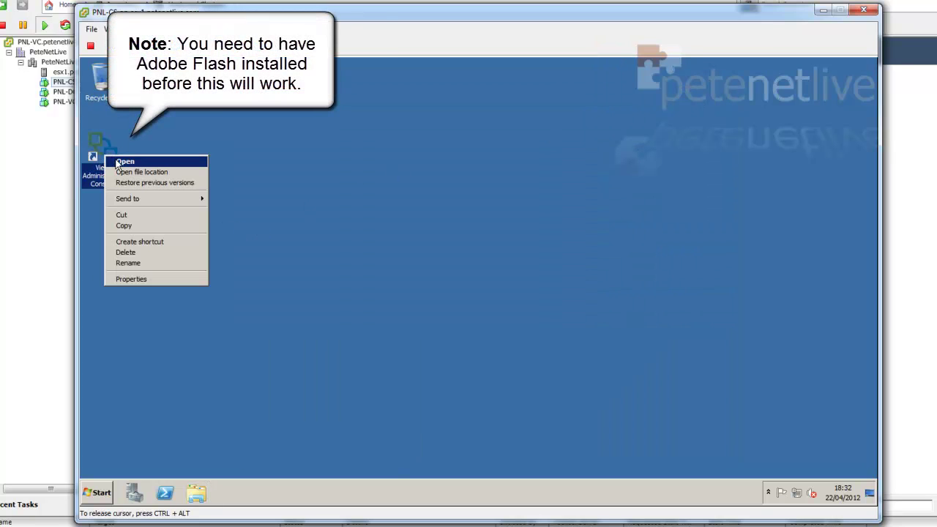
{"action": "left_click", "coordinate": [118, 162]}
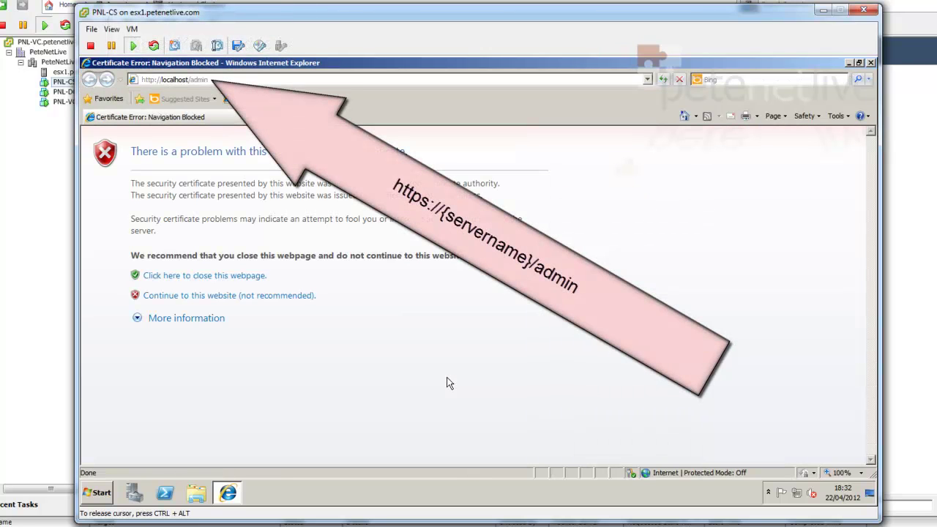
{"action": "left_click", "coordinate": [156, 299]}
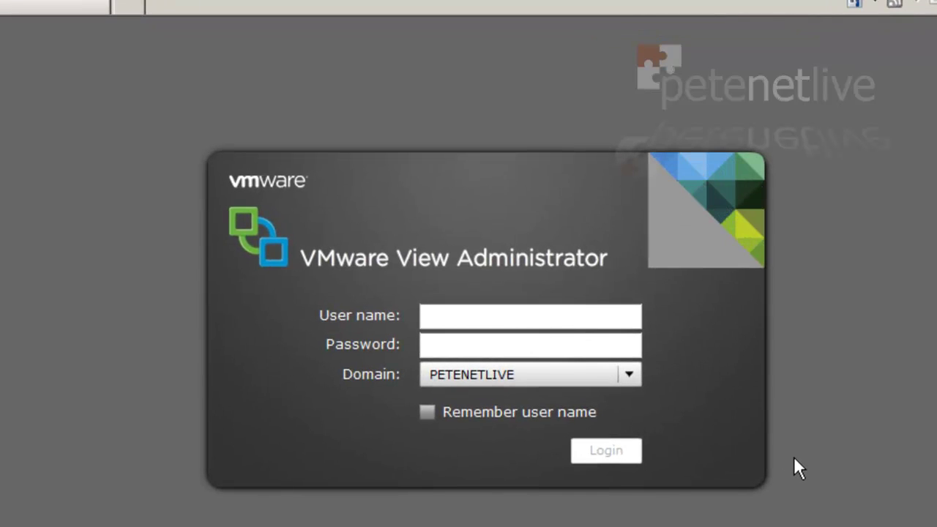
Log in to View Administrator with user name administrator and the account password
{"action": "left_click", "coordinate": [485, 314]}
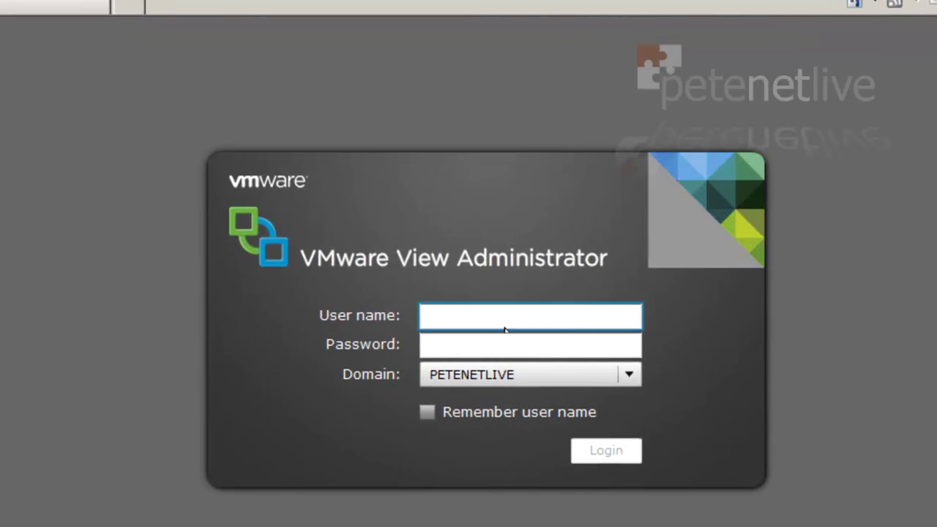
{"action": "type", "text": "administrator"}
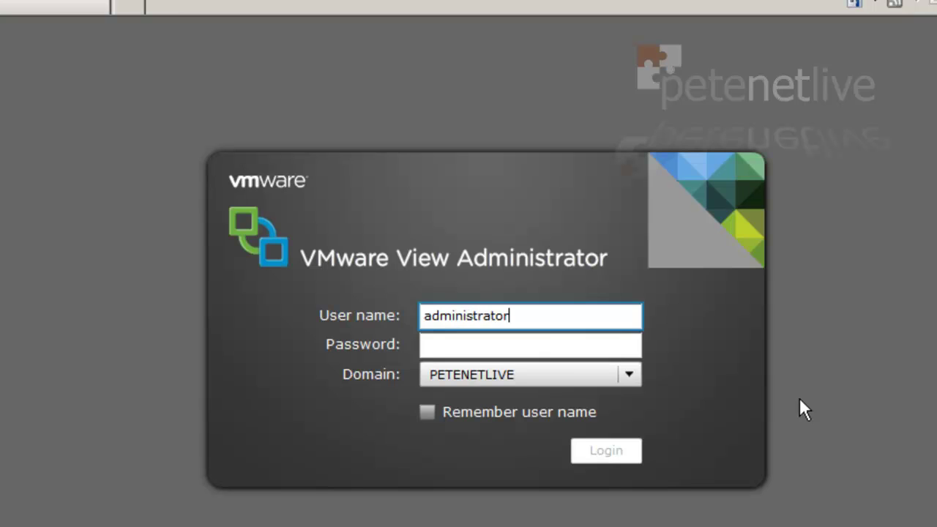
{"action": "key", "text": "Tab"}
{"action": "type", "text": "*****"}
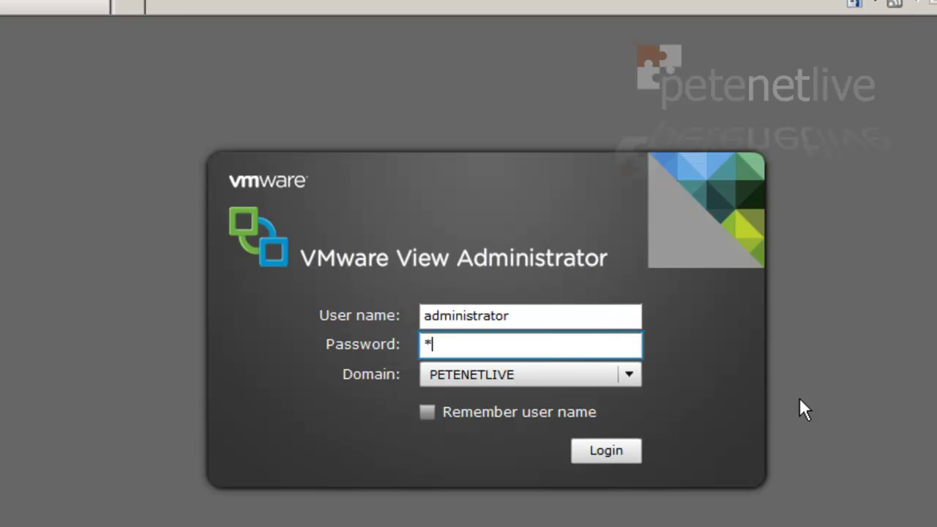
{"action": "type", "text": "***"}
{"action": "key", "text": "Return"}
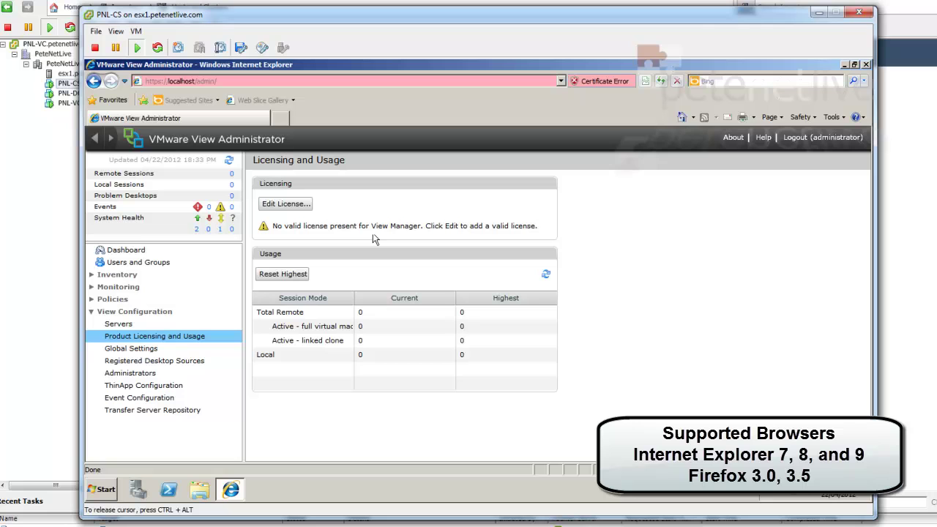
Paste the licence serial number into the Edit License dialog and confirm it
{"action": "left_click", "coordinate": [284, 204]}
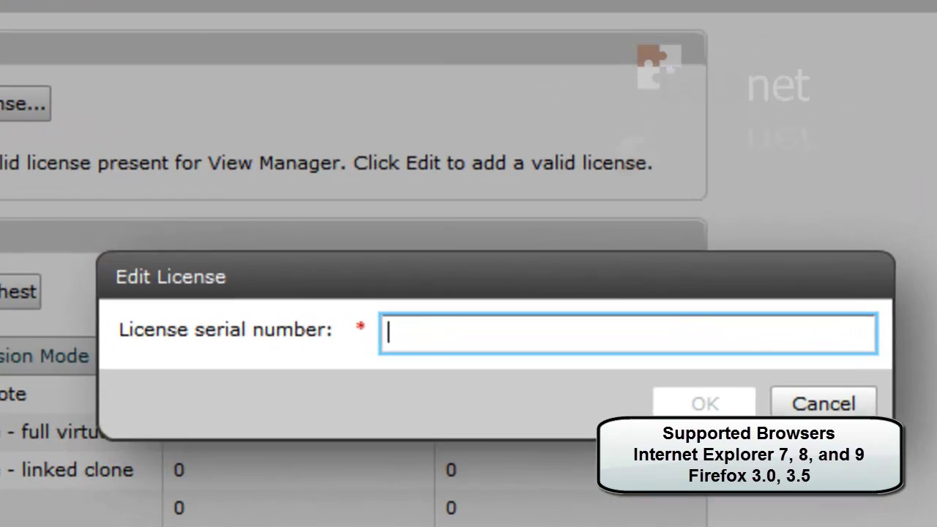
{"action": "right_click", "coordinate": [411, 335]}
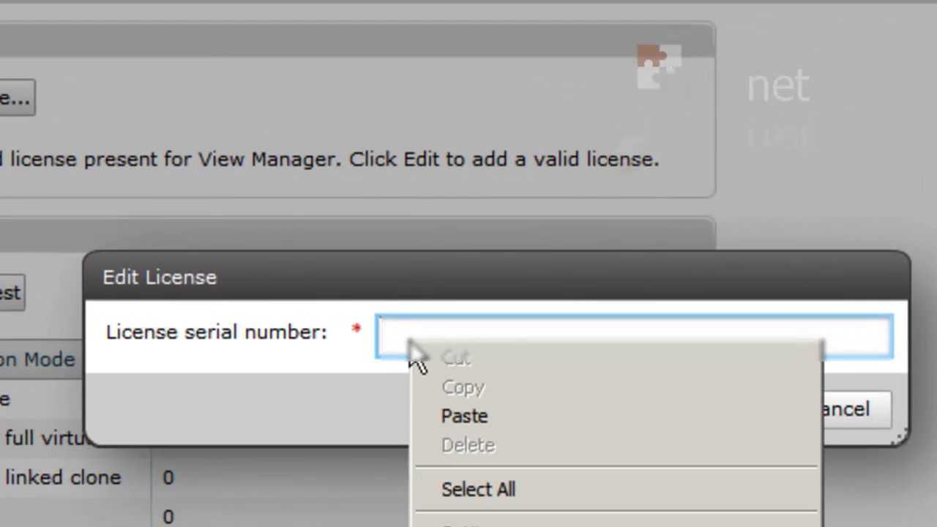
{"action": "left_click", "coordinate": [444, 417]}
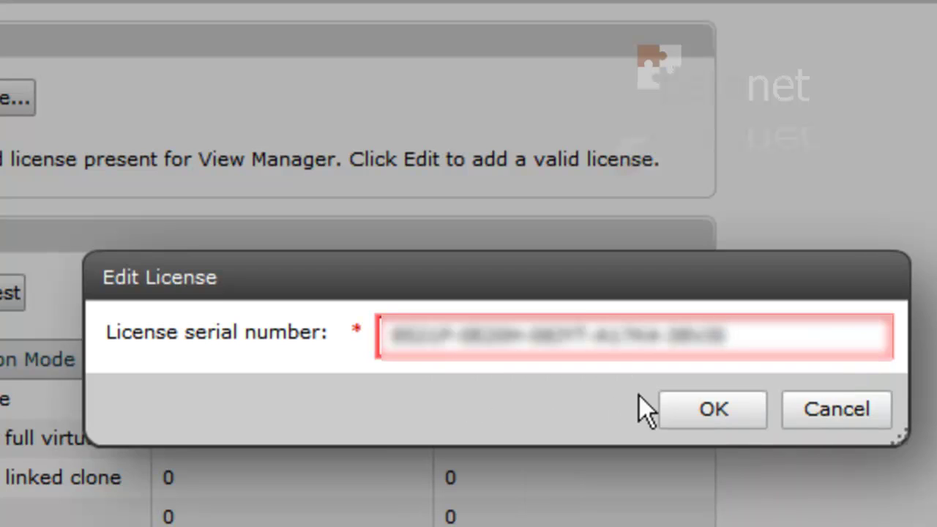
{"action": "left_click", "coordinate": [713, 413]}
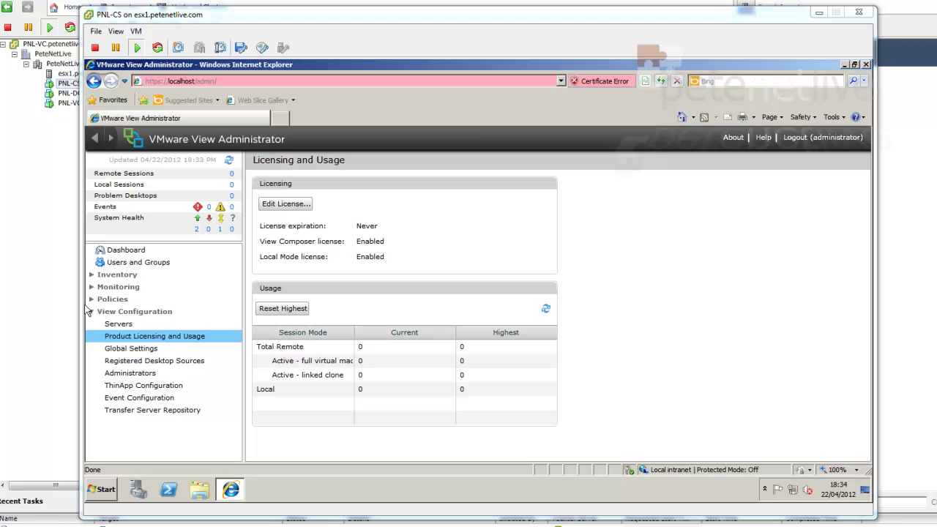
On the Servers page, add vCenter server PNL-VC with user administrator and its password
{"action": "left_click", "coordinate": [115, 330]}
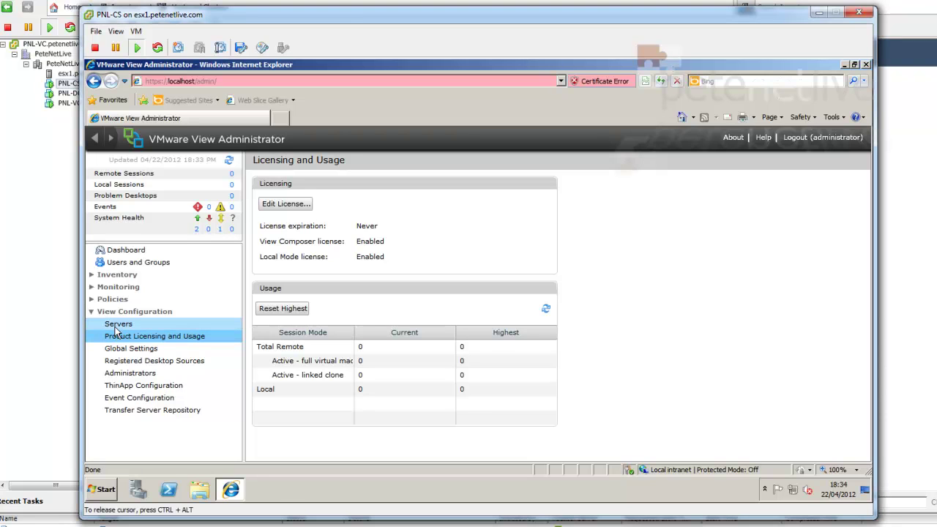
{"action": "left_click", "coordinate": [116, 331]}
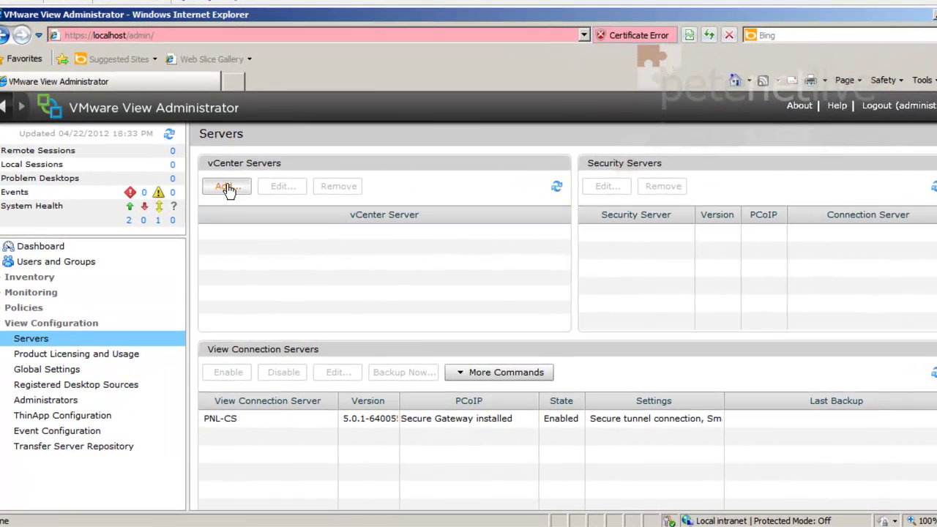
{"action": "left_click", "coordinate": [227, 187]}
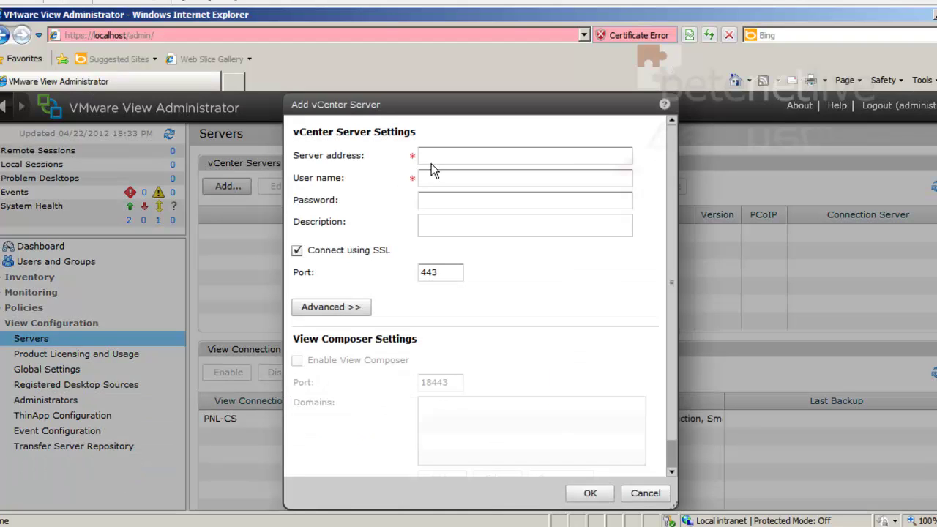
{"action": "left_click", "coordinate": [436, 158]}
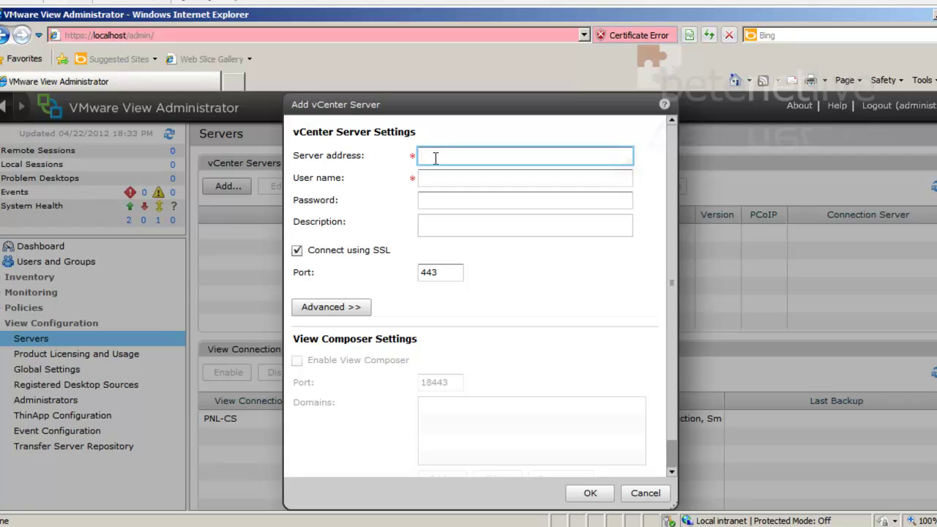
{"action": "type", "text": "PNL-VC"}
{"action": "key", "text": "Tab"}
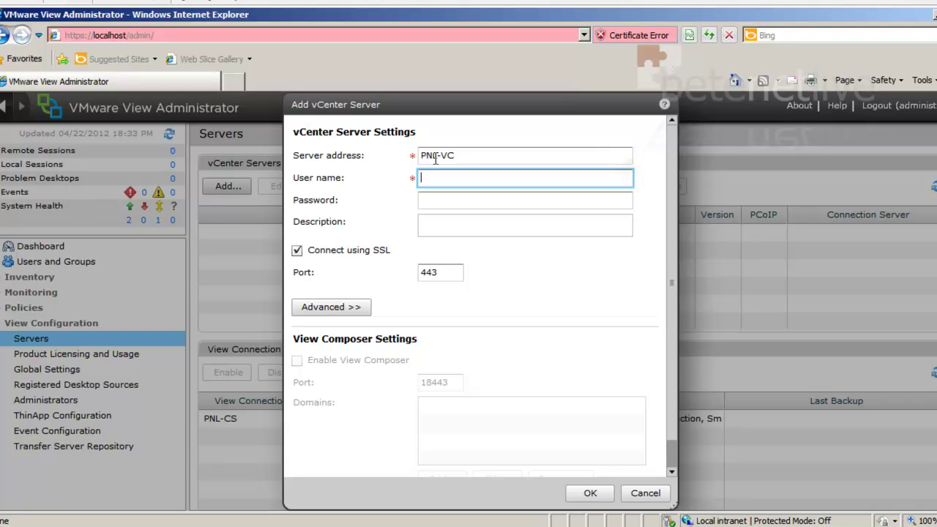
{"action": "type", "text": "administrator"}
{"action": "key", "text": "Tab"}
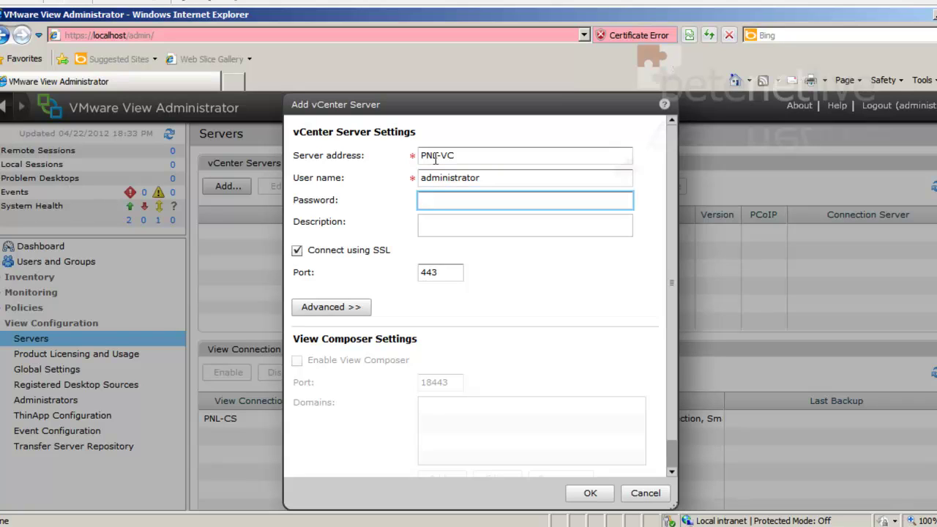
{"action": "type", "text": "P@ssw0rd"}
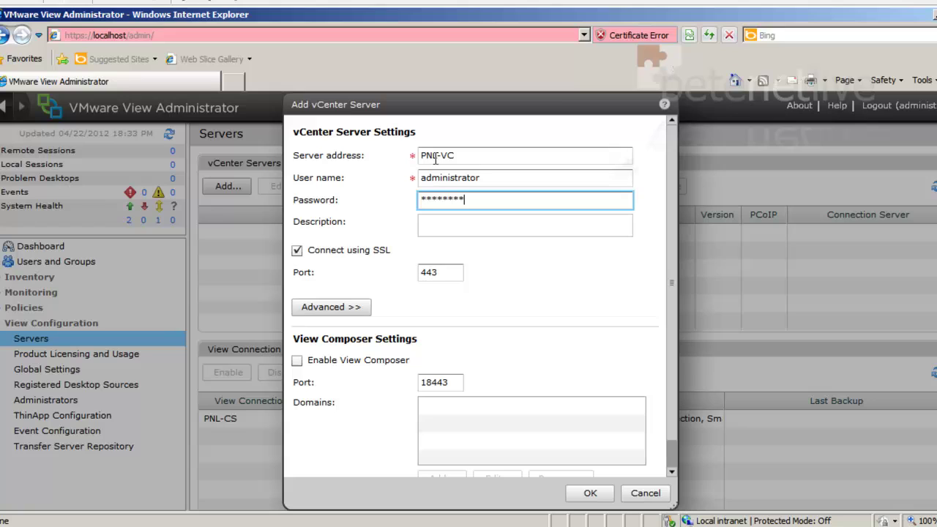
{"action": "key", "text": "Tab"}
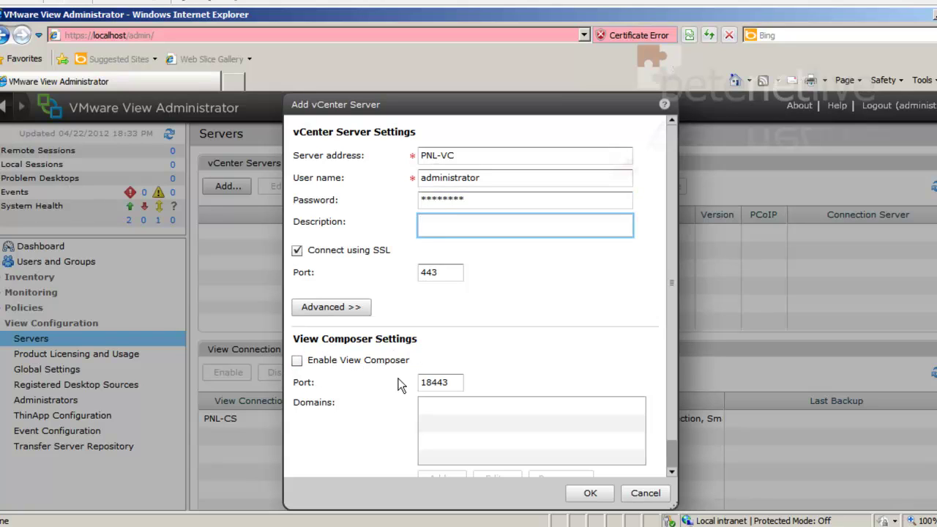
{"action": "left_click", "coordinate": [589, 495]}
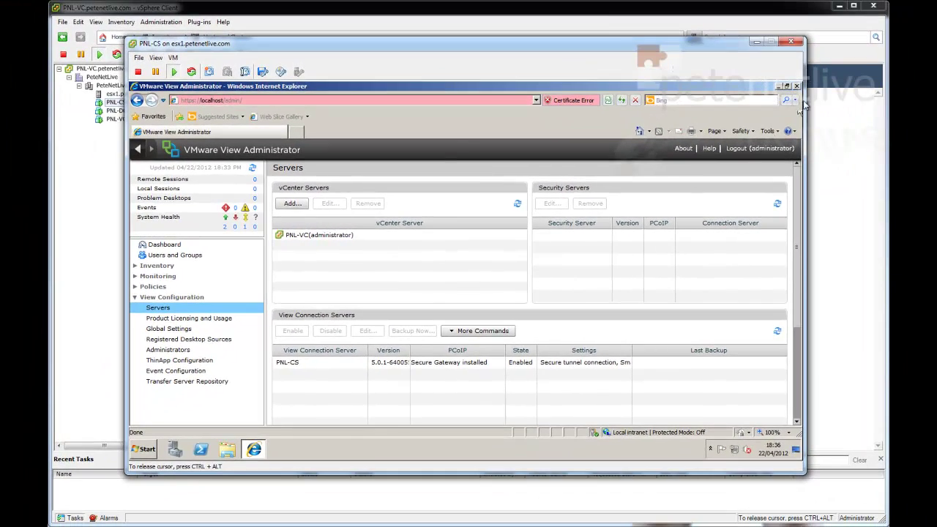
Minimize the Internet Explorer window to reveal the PNL-CS desktop
{"action": "left_click", "coordinate": [779, 88]}
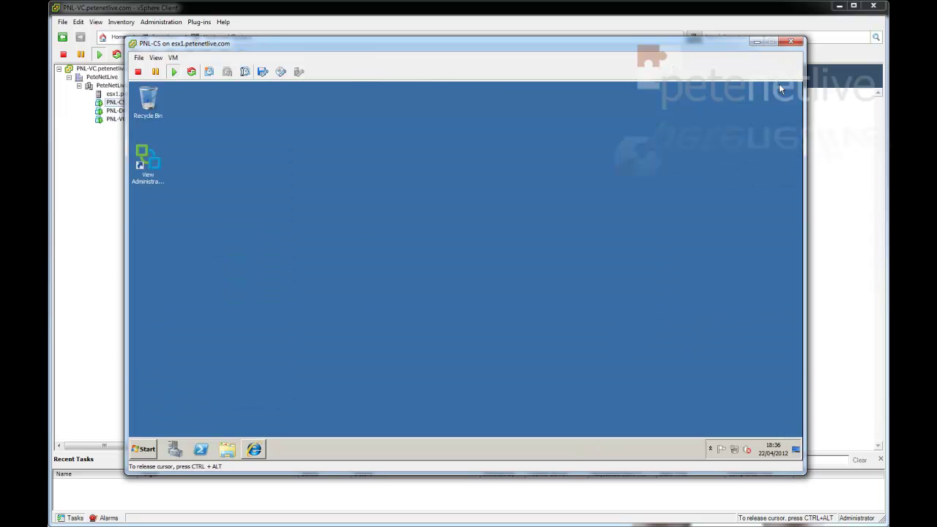